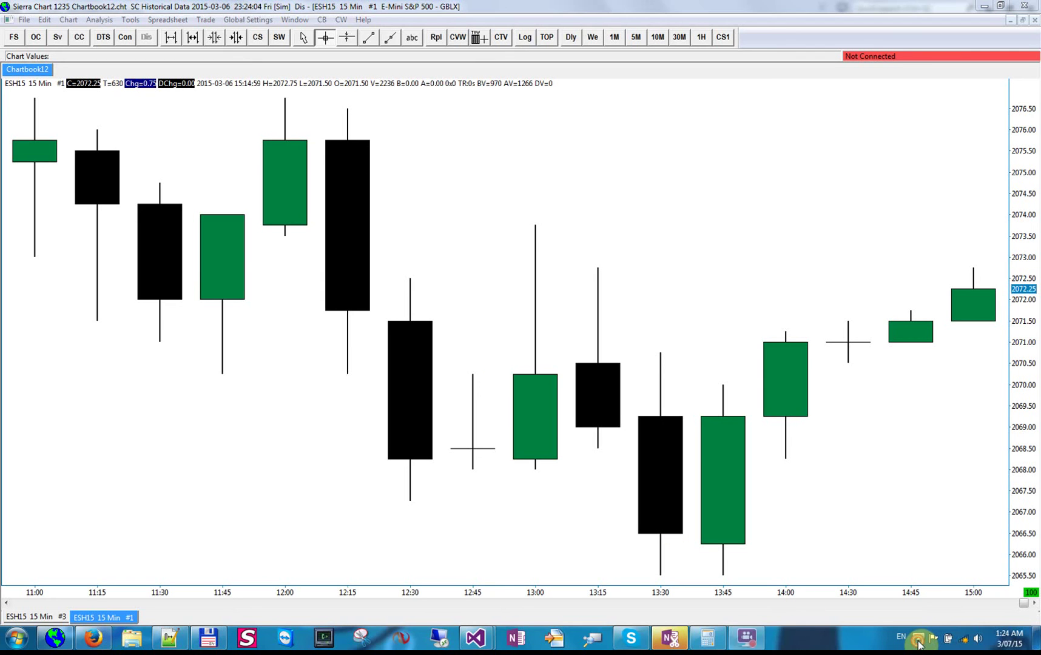
Compress the ESH15 15-minute candlesticks so the chart starts at 19:00 the previous evening, then open Chart Settings
{"action": "left_click", "coordinate": [629, 188]}
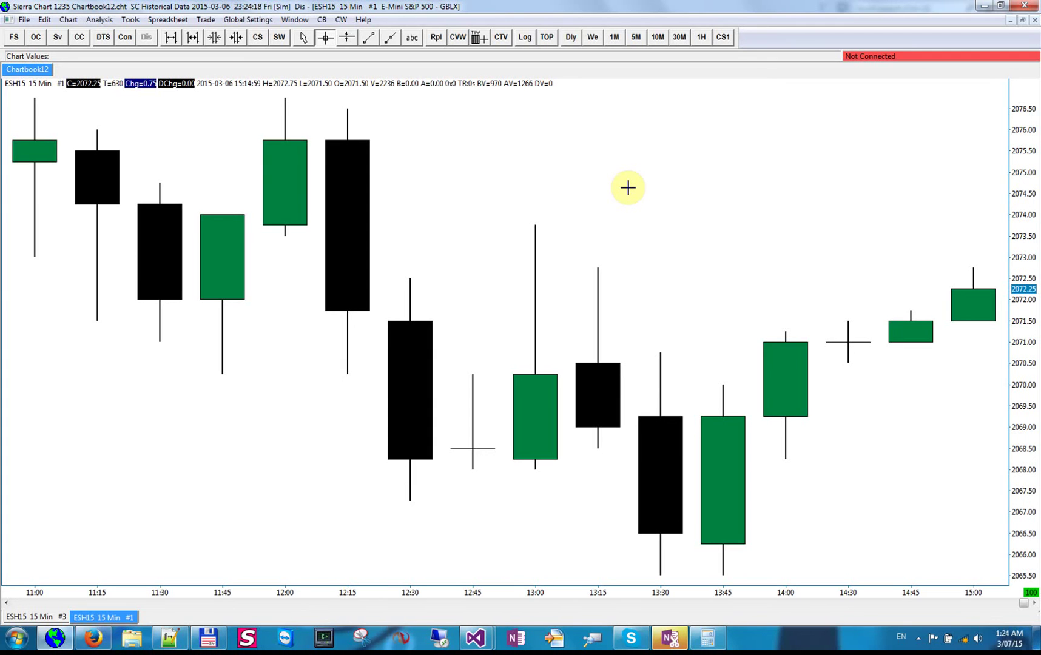
{"action": "key", "text": "Down"}
{"action": "key", "text": "Down"}
{"action": "key", "text": "Down"}
{"action": "key", "text": "Down"}
{"action": "key", "text": "Down"}
{"action": "key", "text": "Down"}
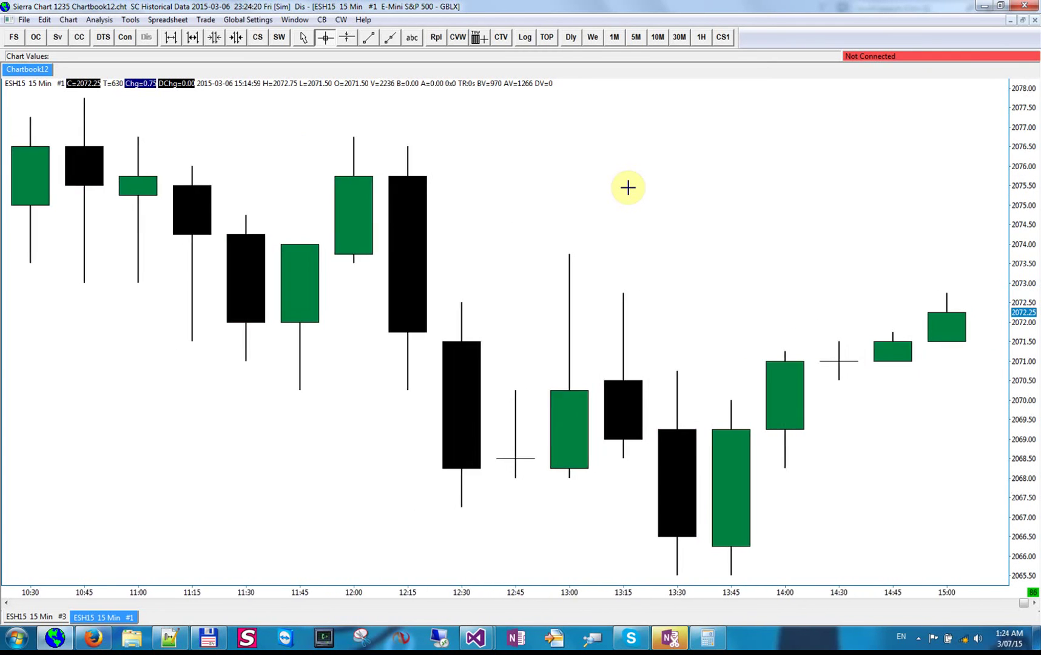
{"action": "key", "text": "Down"}
{"action": "key", "text": "Down"}
{"action": "key", "text": "Down"}
{"action": "key", "text": "Down"}
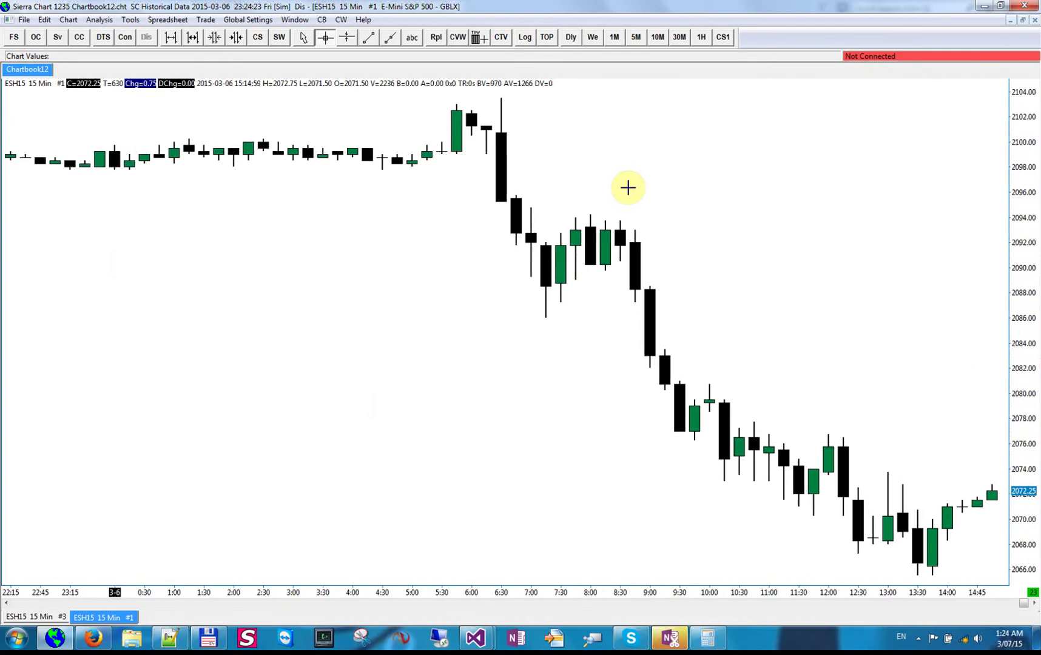
{"action": "key", "text": "Up"}
{"action": "key", "text": "Up"}
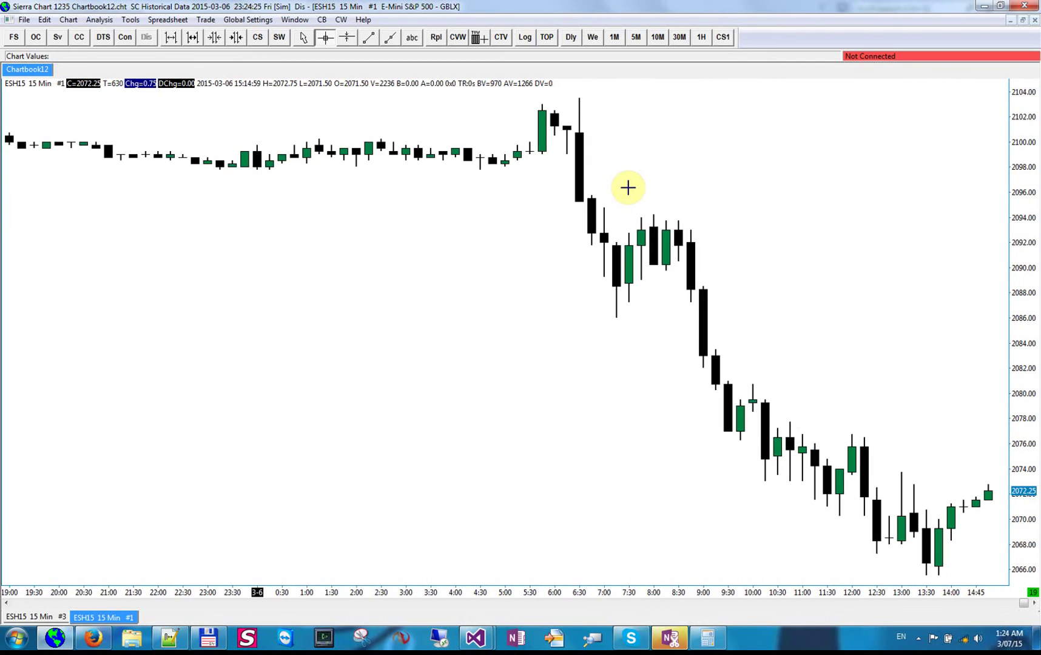
{"action": "key", "text": "F5"}
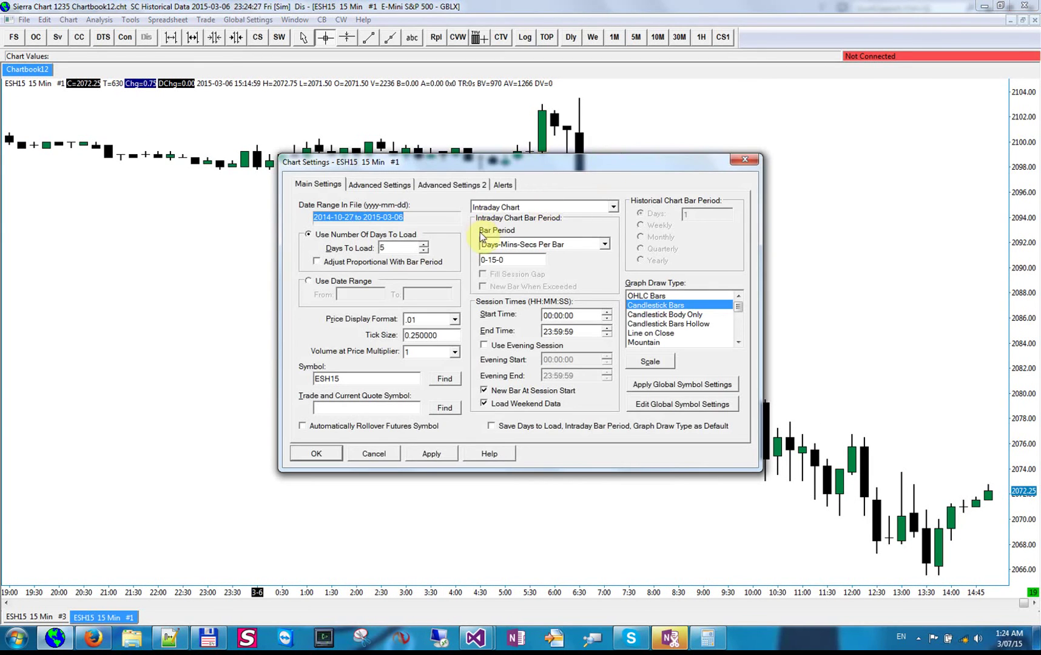
Cancel the Chart Settings dialog, leaving the 0-15-0 candlestick chart unchanged
{"action": "left_click", "coordinate": [374, 454]}
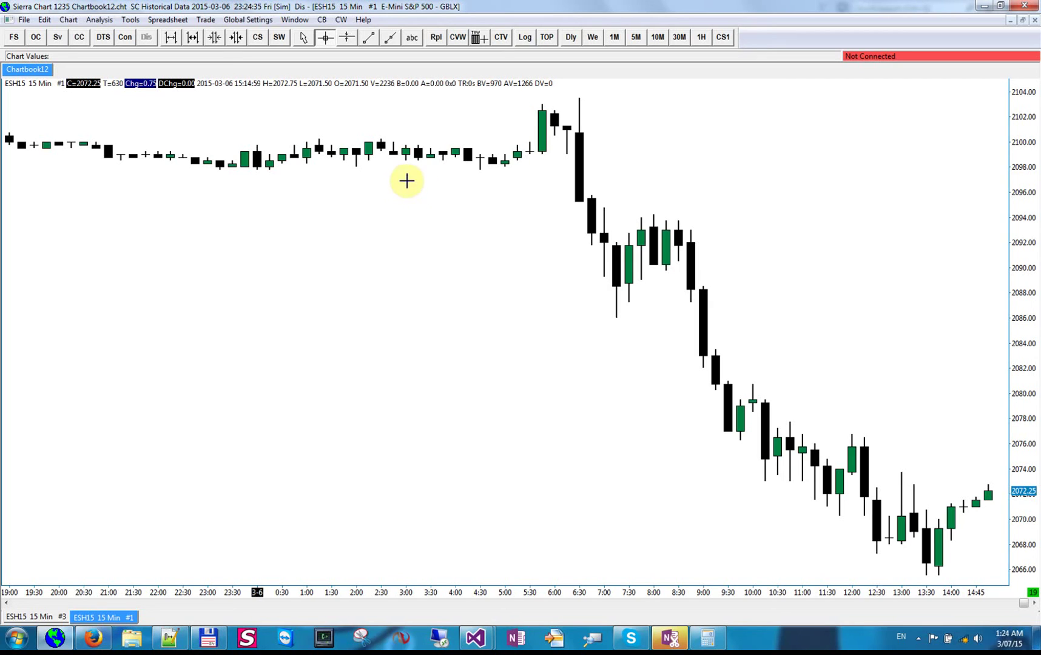
{"action": "left_click", "coordinate": [24, 20]}
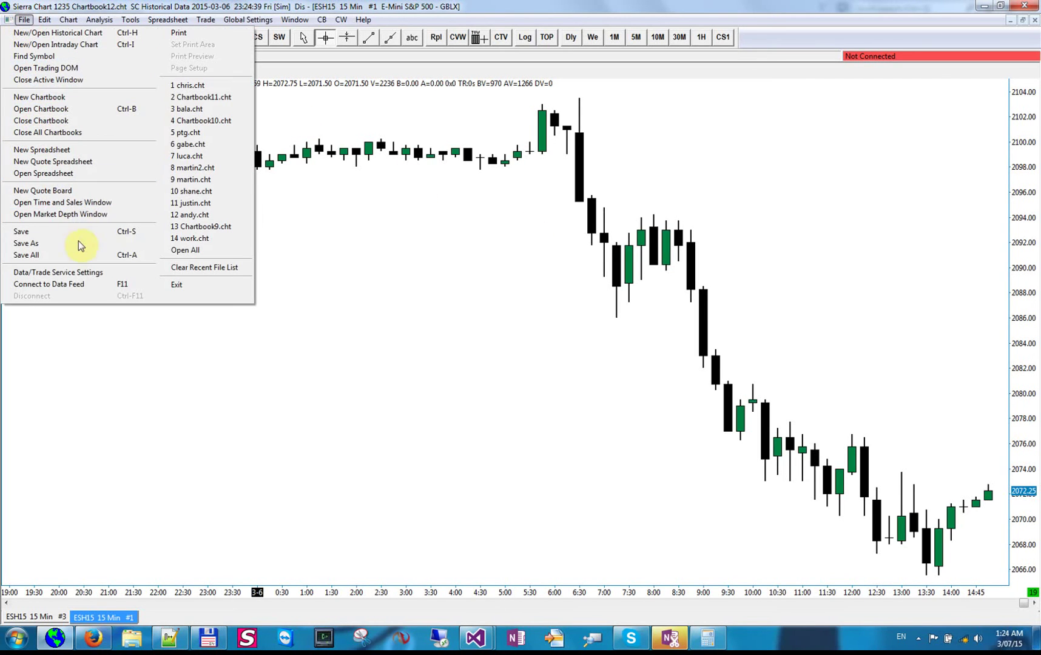
{"action": "left_click", "coordinate": [78, 274]}
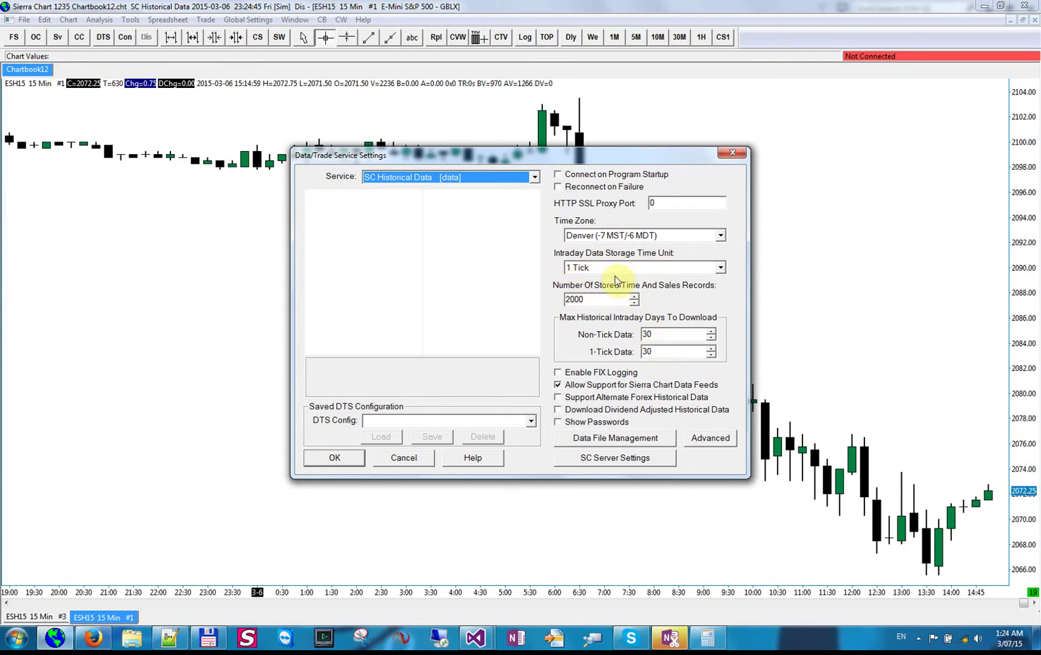
{"action": "left_click", "coordinate": [404, 459]}
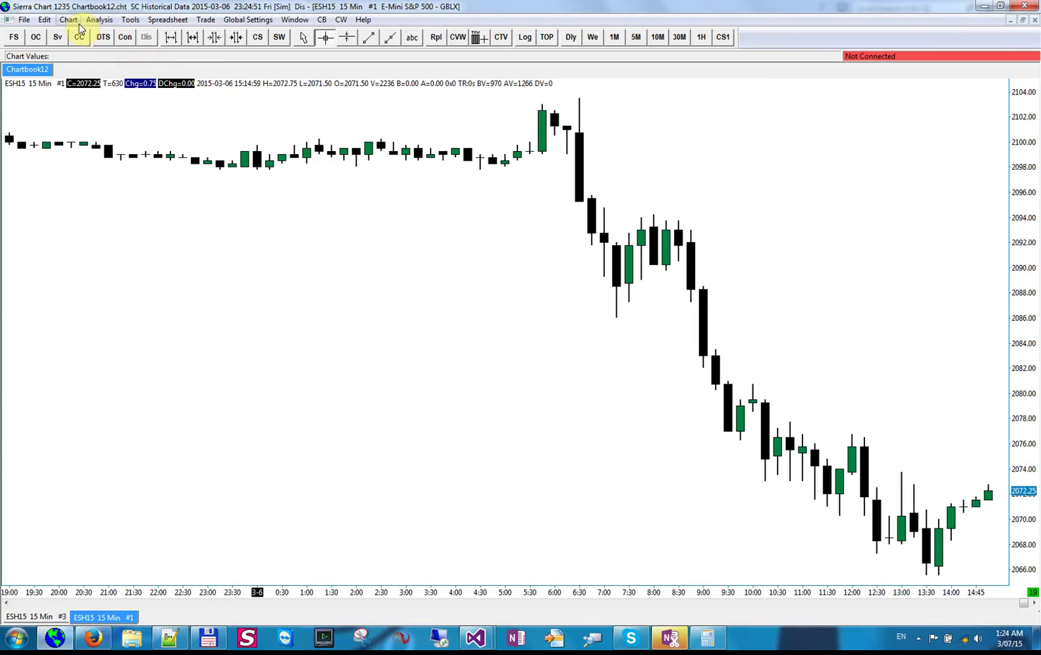
{"action": "left_click", "coordinate": [26, 20]}
{"action": "left_click", "coordinate": [83, 273]}
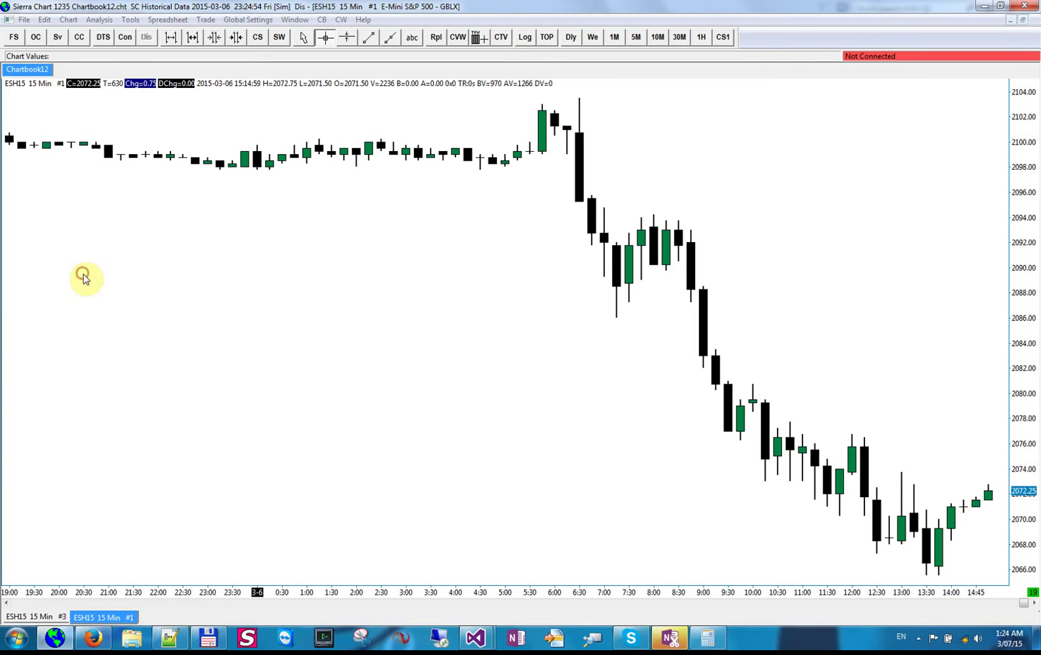
{"action": "double_click", "coordinate": [646, 268]}
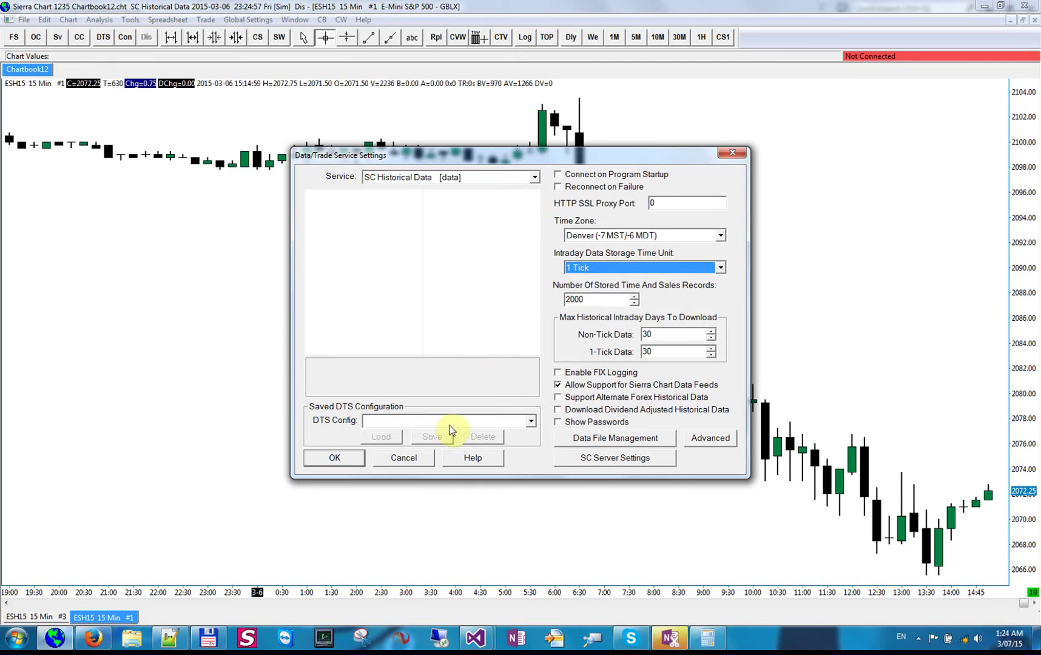
{"action": "left_click", "coordinate": [404, 458]}
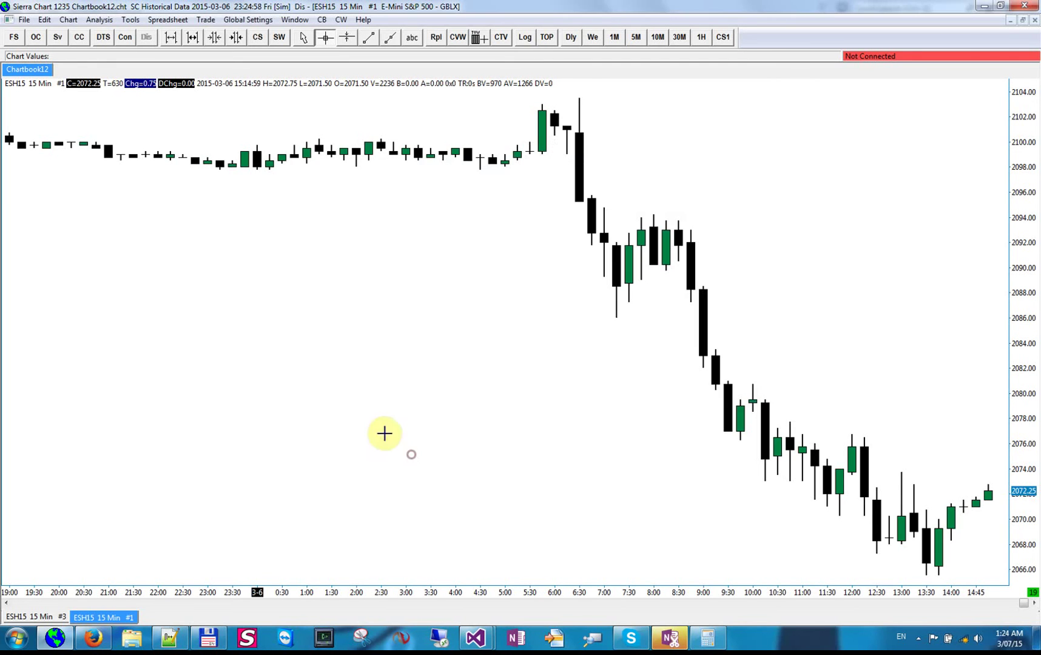
{"action": "left_click", "coordinate": [44, 20]}
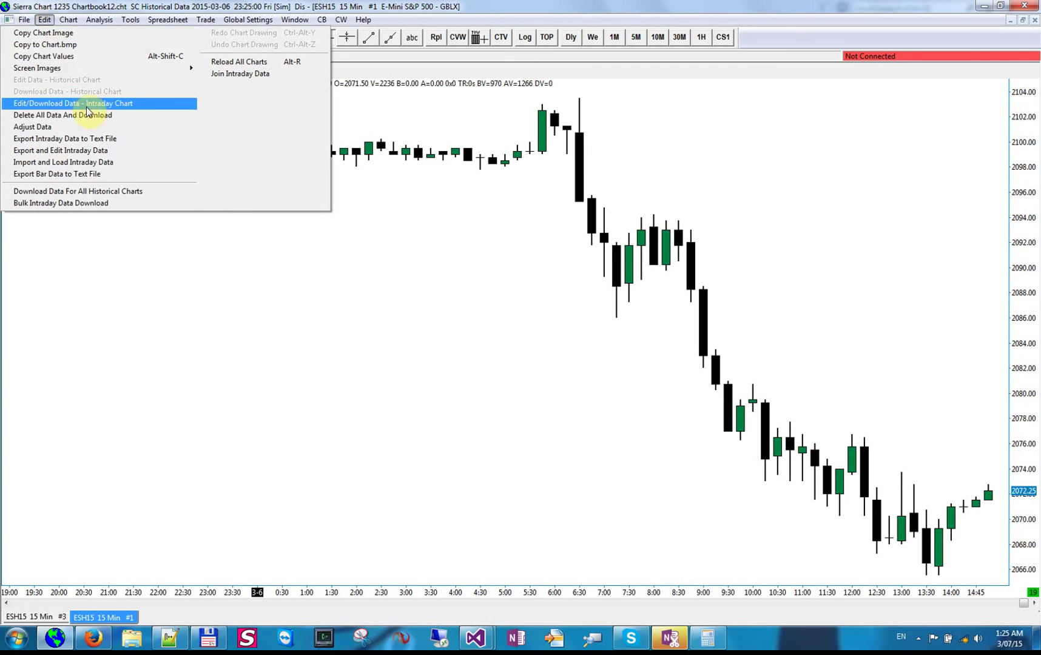
{"action": "left_click", "coordinate": [110, 116]}
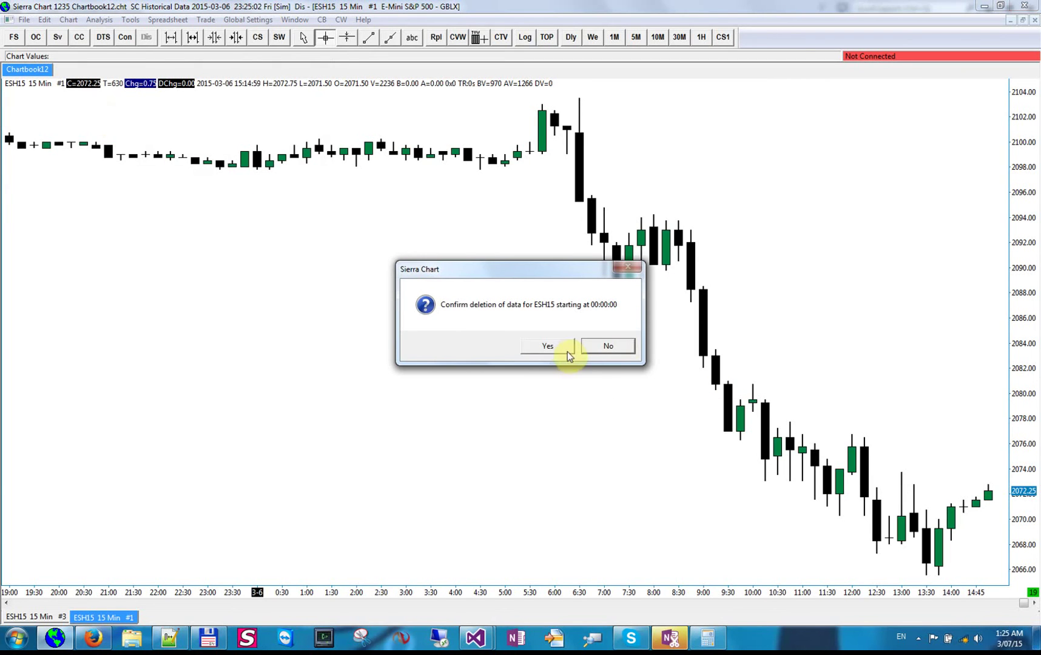
{"action": "left_click", "coordinate": [609, 346]}
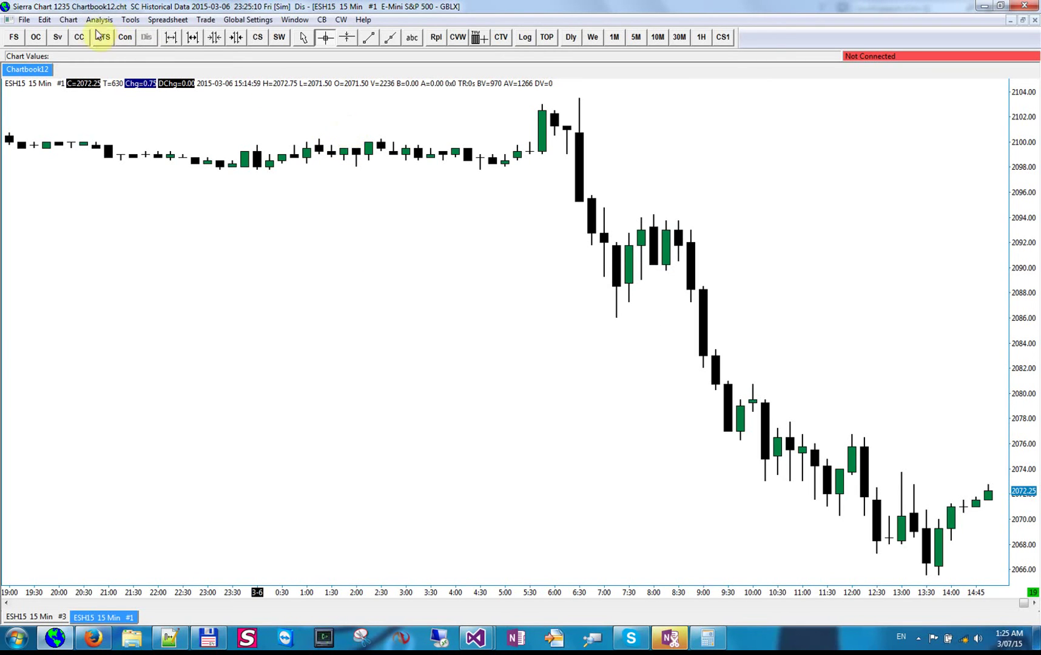
Set the chart's bar period to Number Of Trades Per Bar with a value of 1
{"action": "left_click", "coordinate": [70, 20]}
{"action": "left_click", "coordinate": [70, 36]}
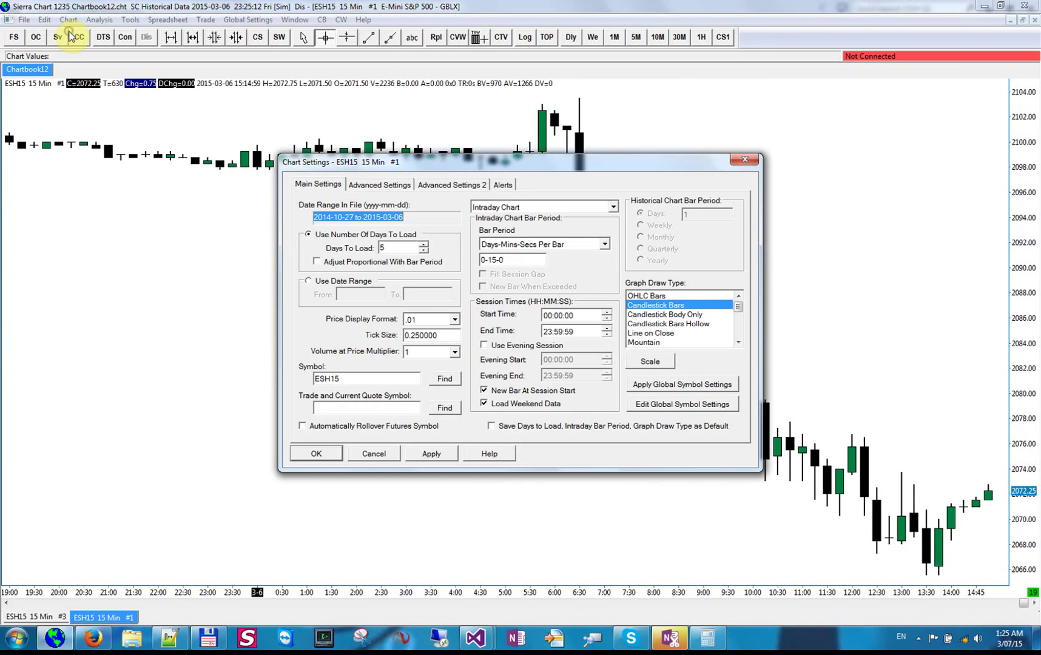
{"action": "left_click", "coordinate": [517, 245]}
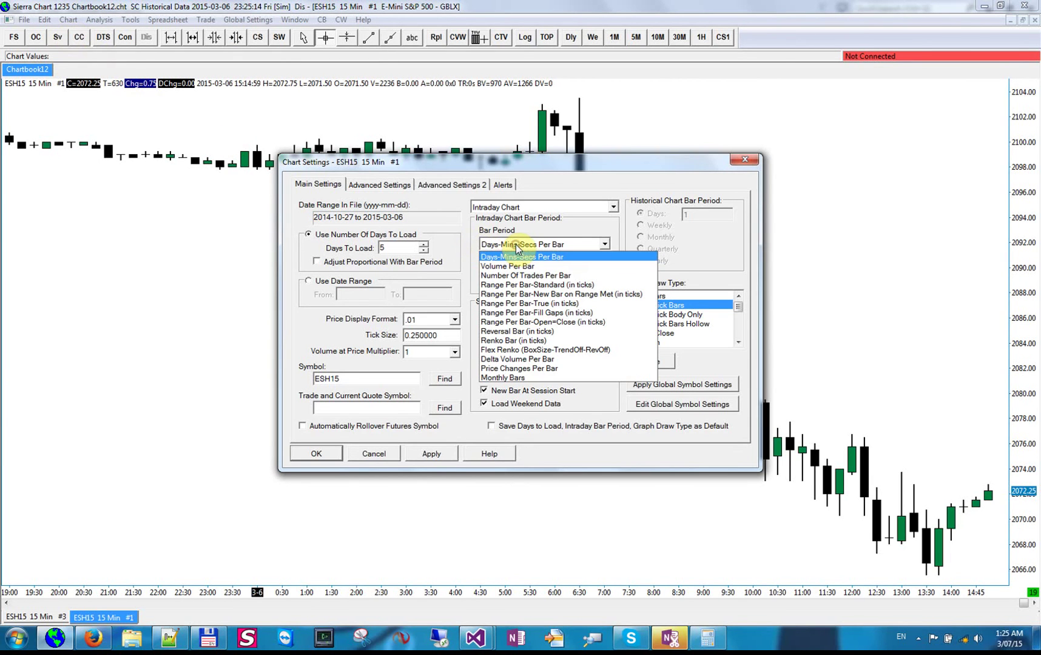
{"action": "left_click", "coordinate": [517, 277]}
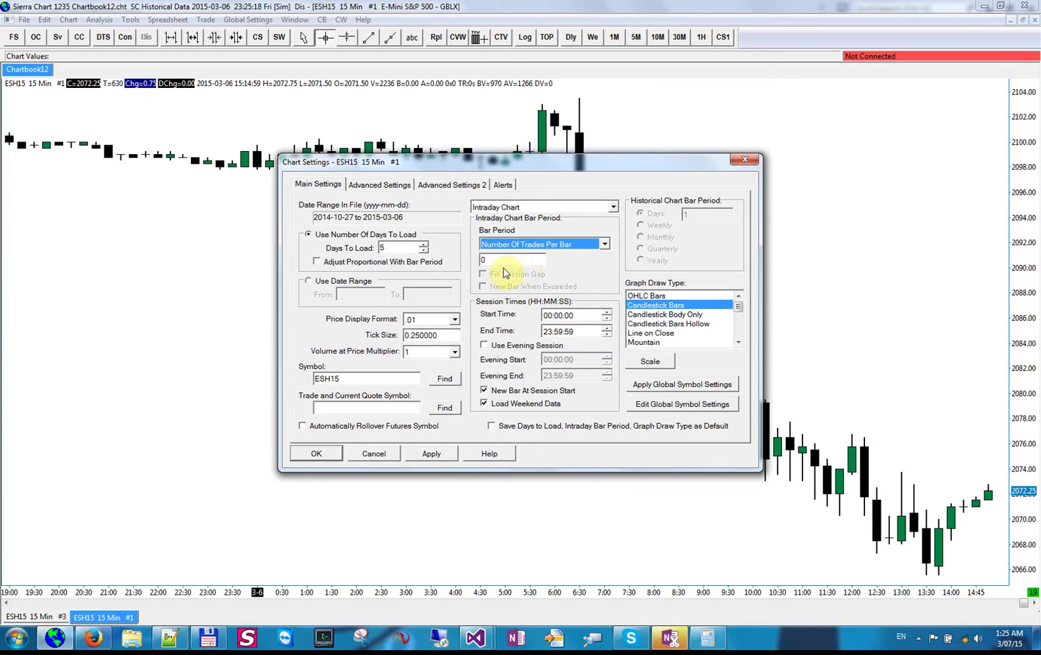
{"action": "key", "text": "Tab"}
{"action": "type", "text": "1"}
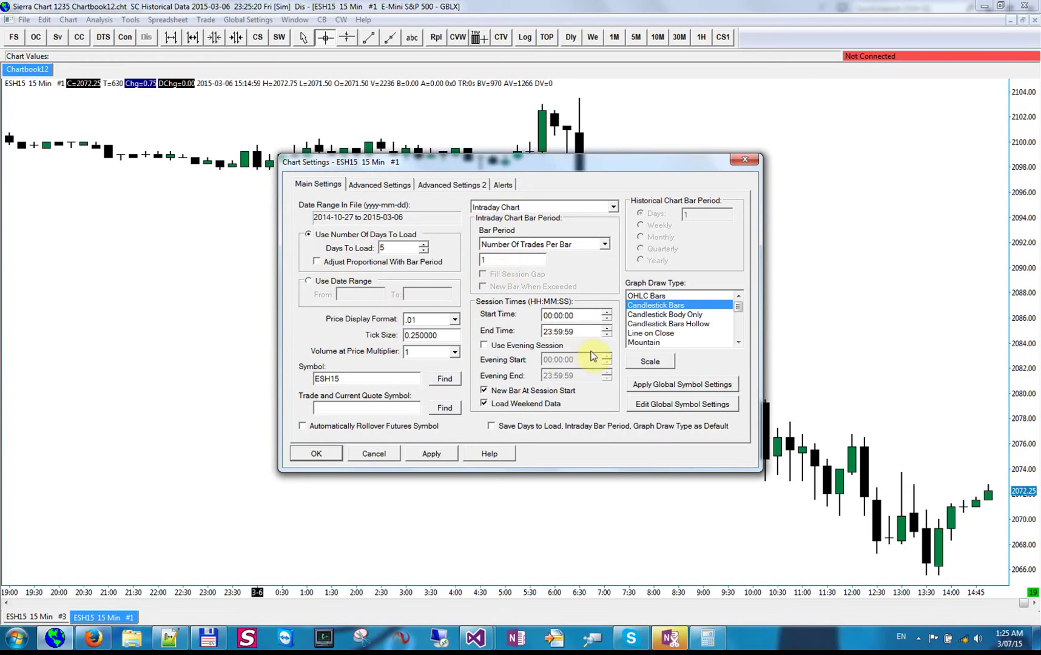
{"action": "left_click", "coordinate": [338, 451]}
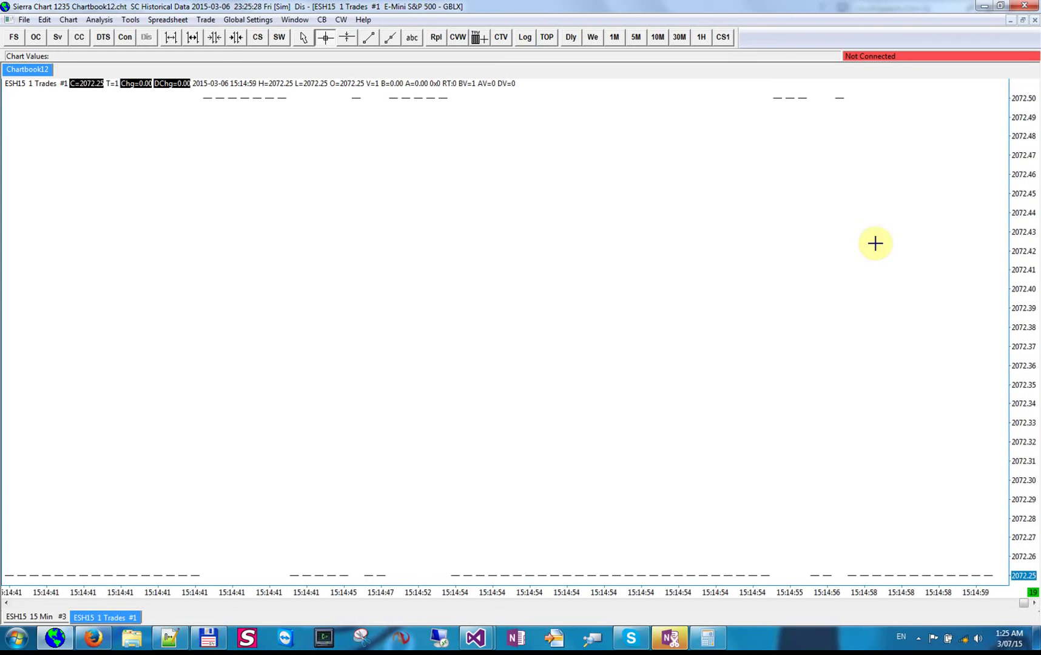
Compress the price scale so the 2072.25 and 2072.50 trades sit mid-chart
{"action": "left_click_drag", "start_coordinate": [1022, 257], "coordinate": [1021, 150]}
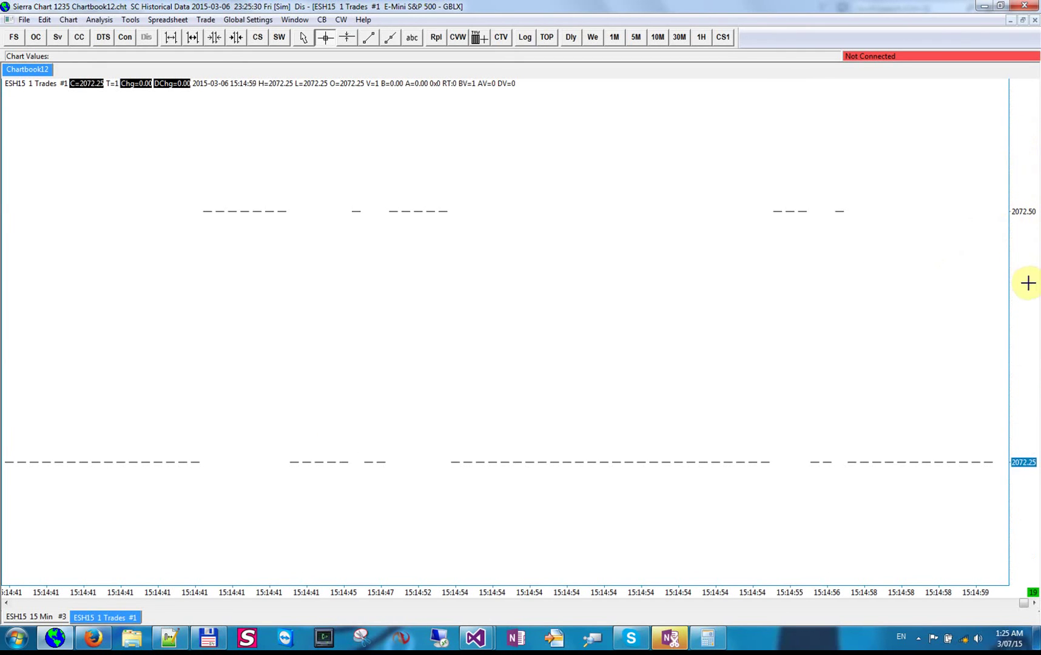
{"action": "left_click_drag", "start_coordinate": [1028, 281], "coordinate": [1022, 156]}
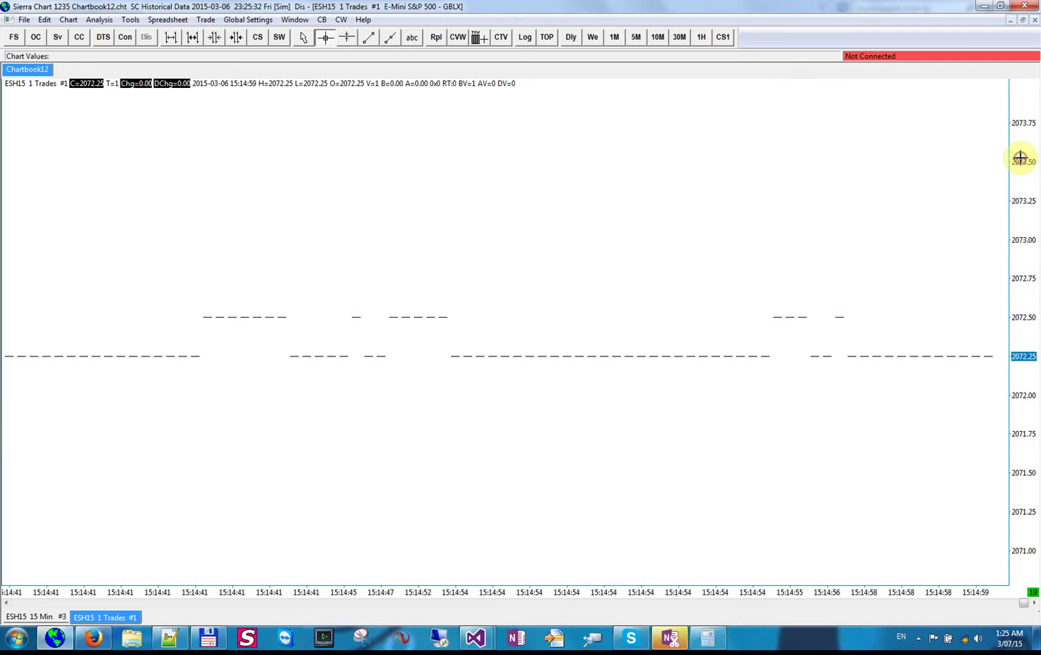
{"action": "left_click", "coordinate": [100, 20]}
{"action": "left_click", "coordinate": [89, 34]}
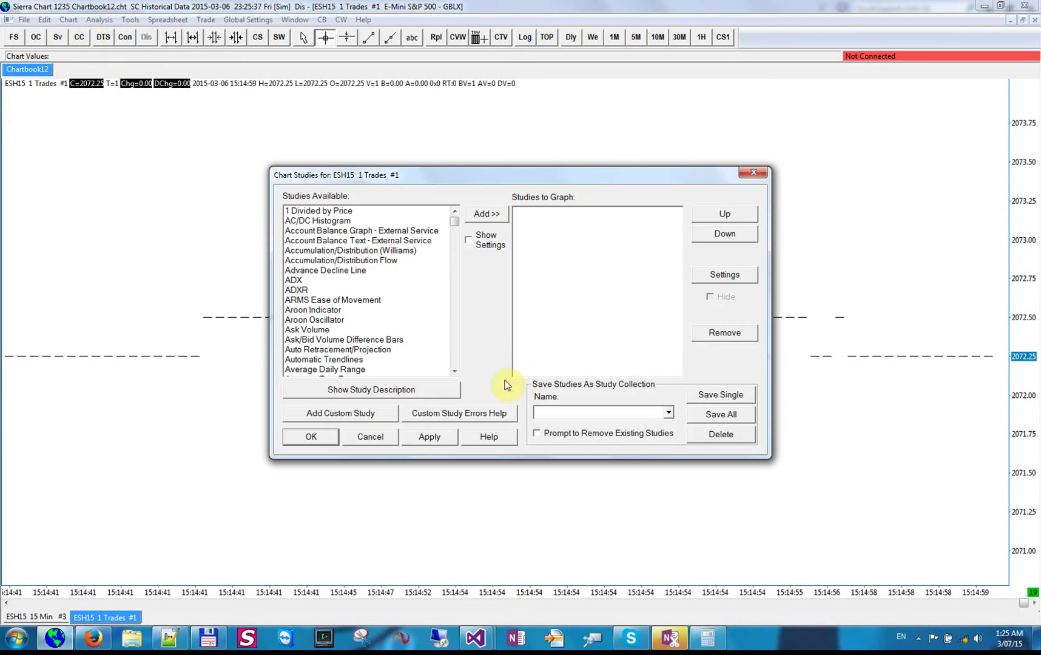
{"action": "left_click", "coordinate": [358, 416]}
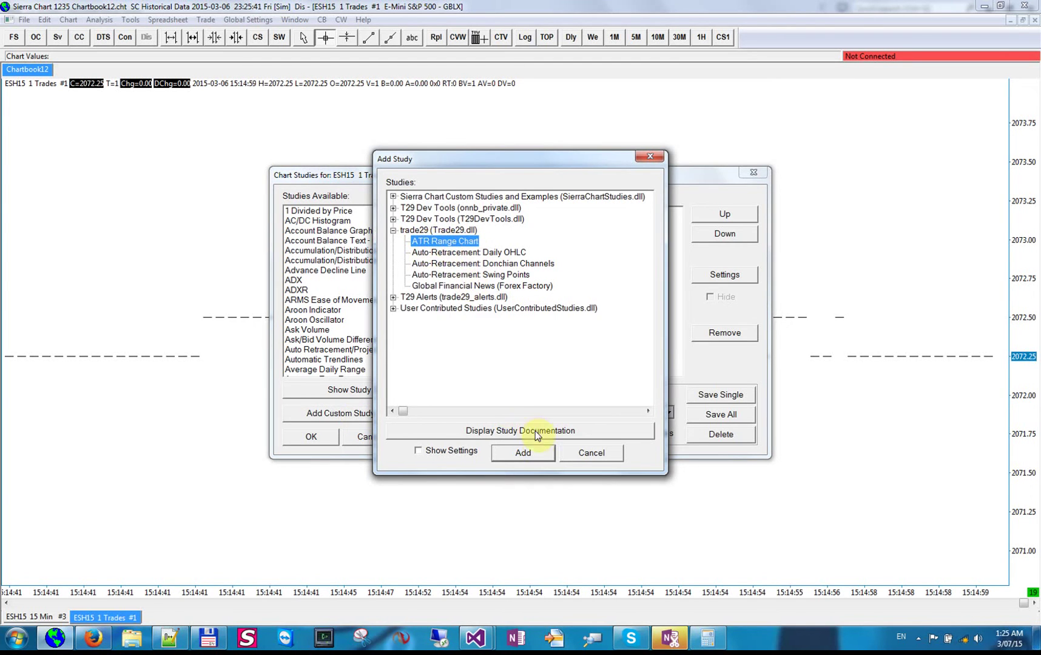
{"action": "left_click", "coordinate": [523, 453]}
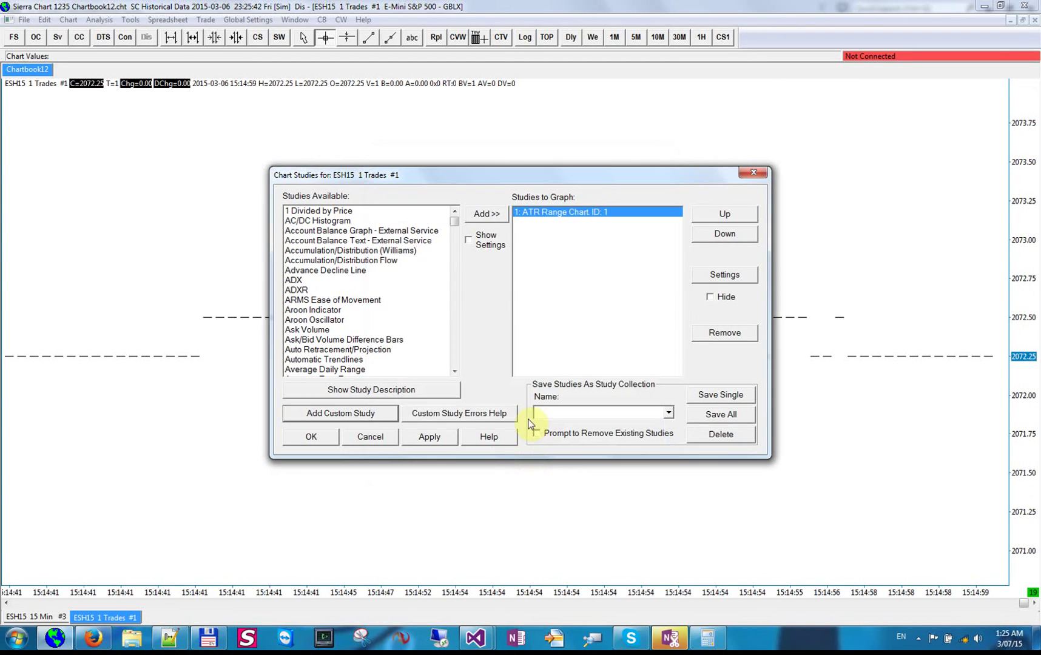
{"action": "left_click", "coordinate": [707, 276]}
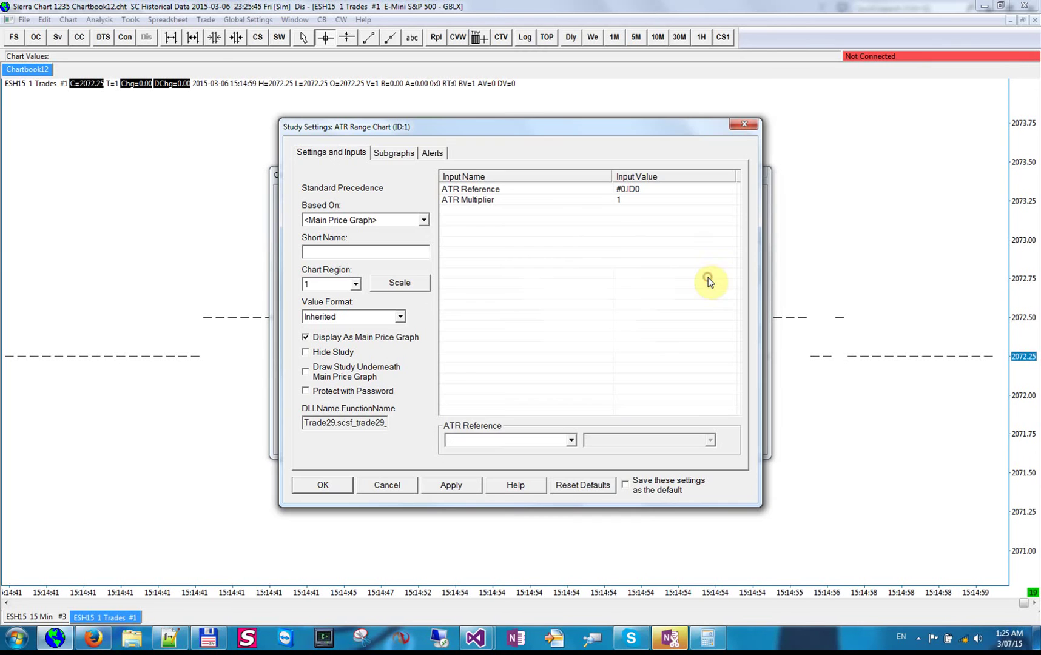
{"action": "left_click", "coordinate": [472, 190]}
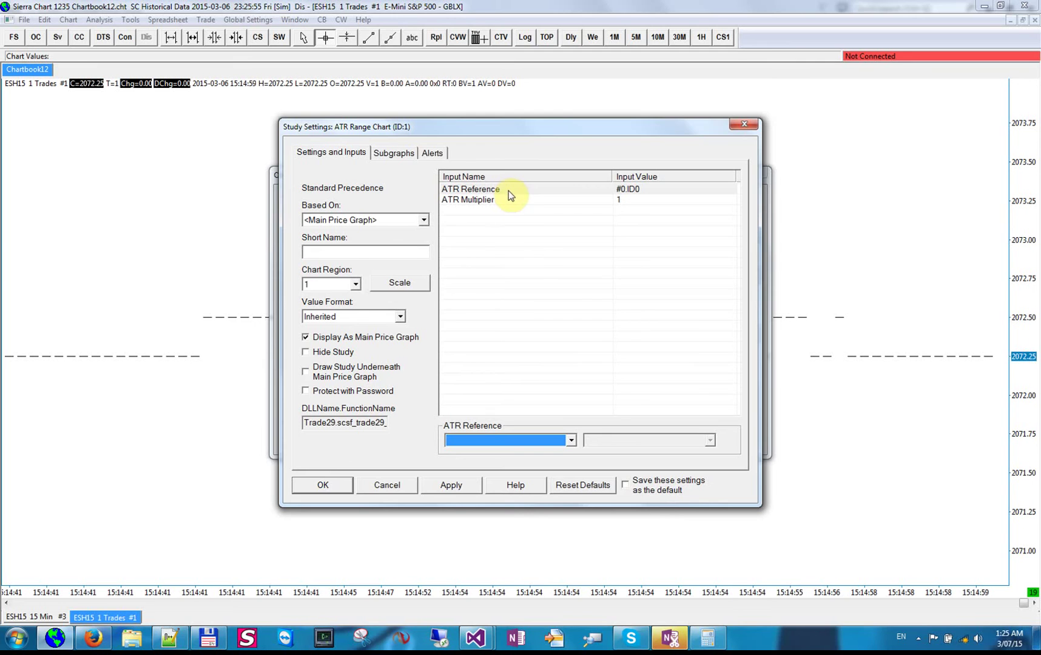
{"action": "left_click", "coordinate": [399, 484]}
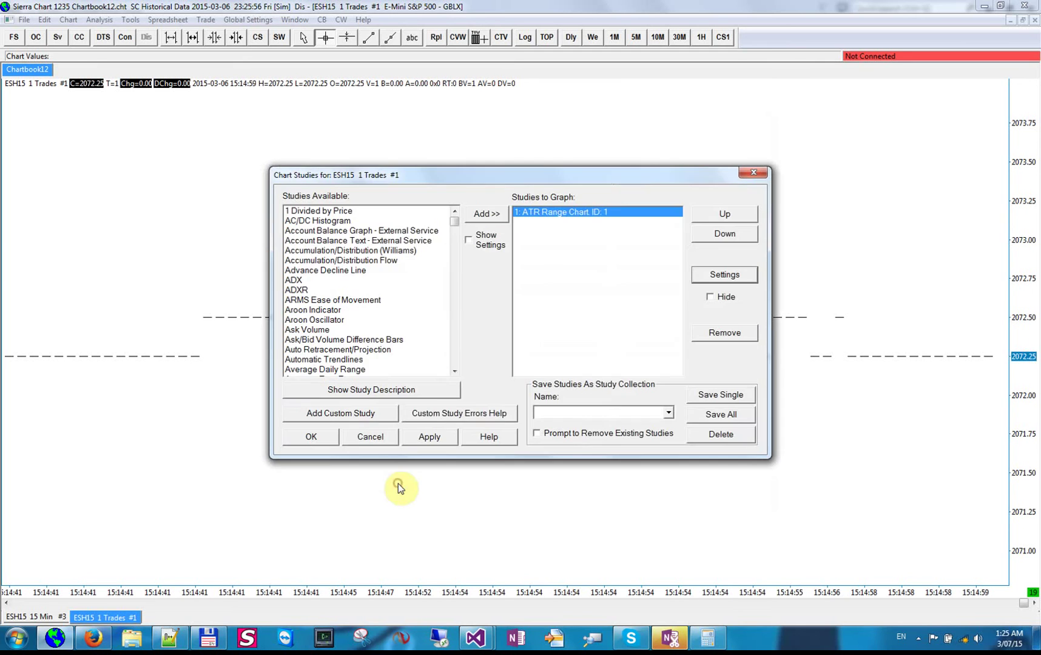
{"action": "left_click", "coordinate": [378, 437]}
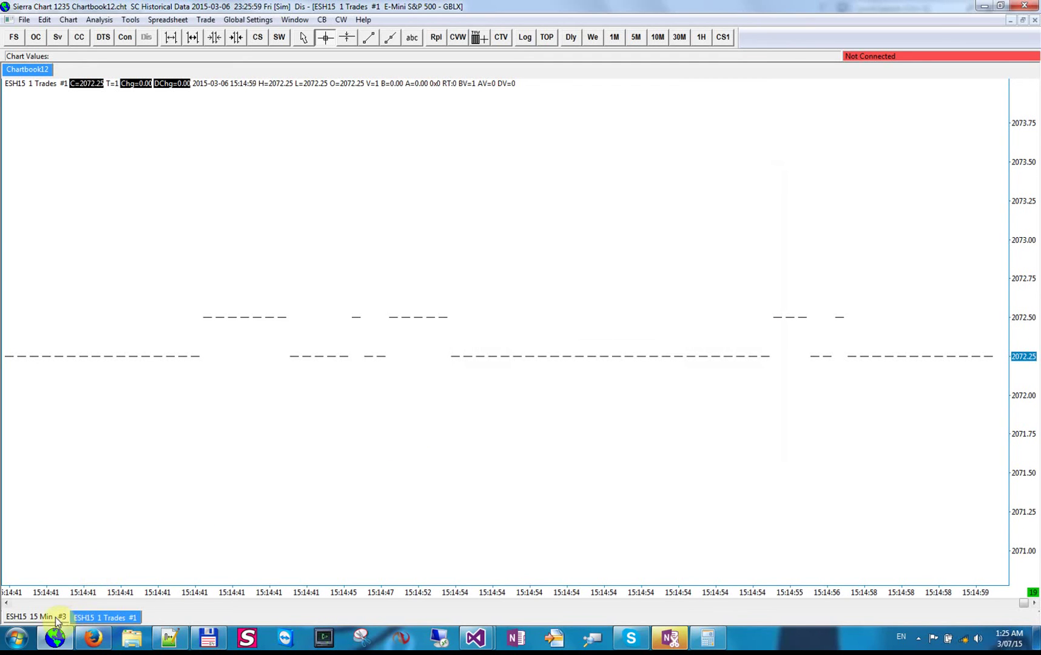
On the ESH15 15 Min chart, review the Average True Range inputs (Simple, length 14) and close them unchanged
{"action": "left_click", "coordinate": [55, 618]}
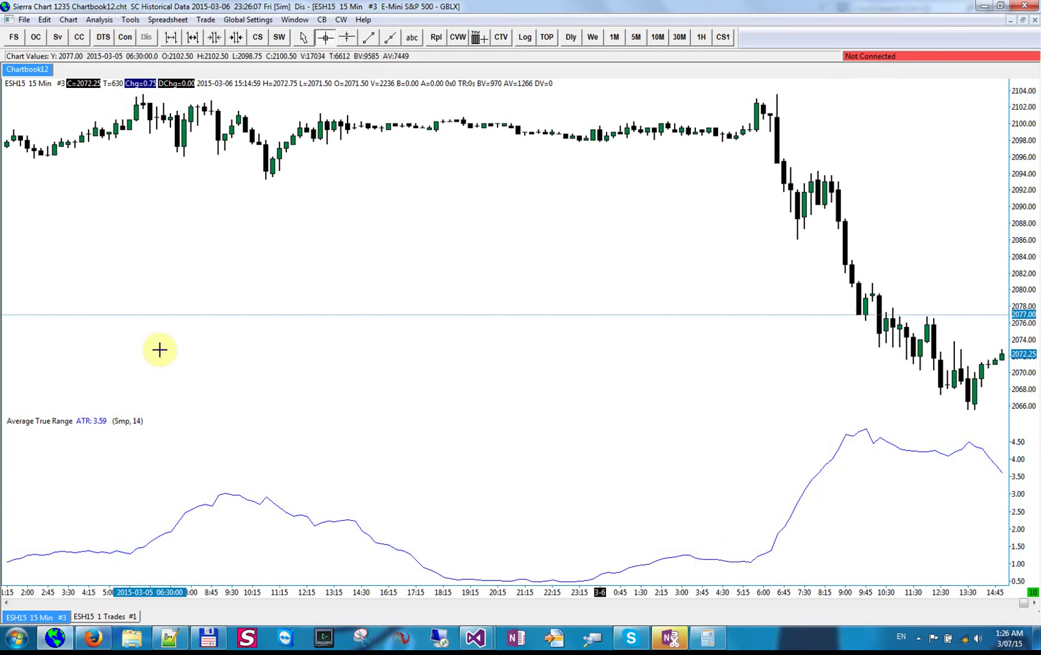
{"action": "left_click", "coordinate": [100, 20]}
{"action": "left_click", "coordinate": [92, 37]}
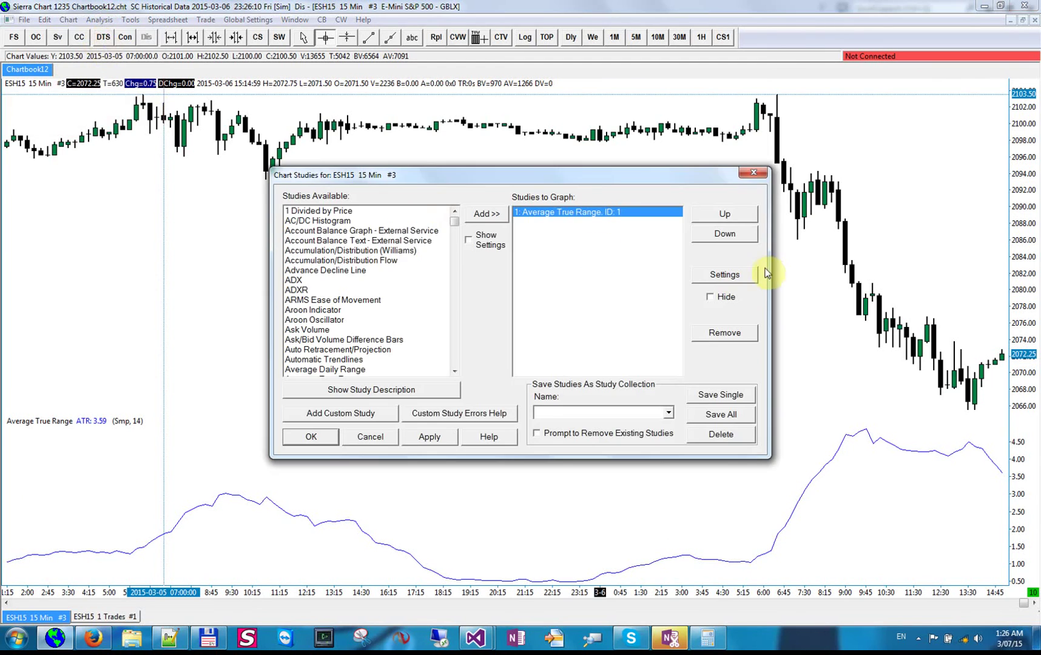
{"action": "left_click", "coordinate": [727, 276]}
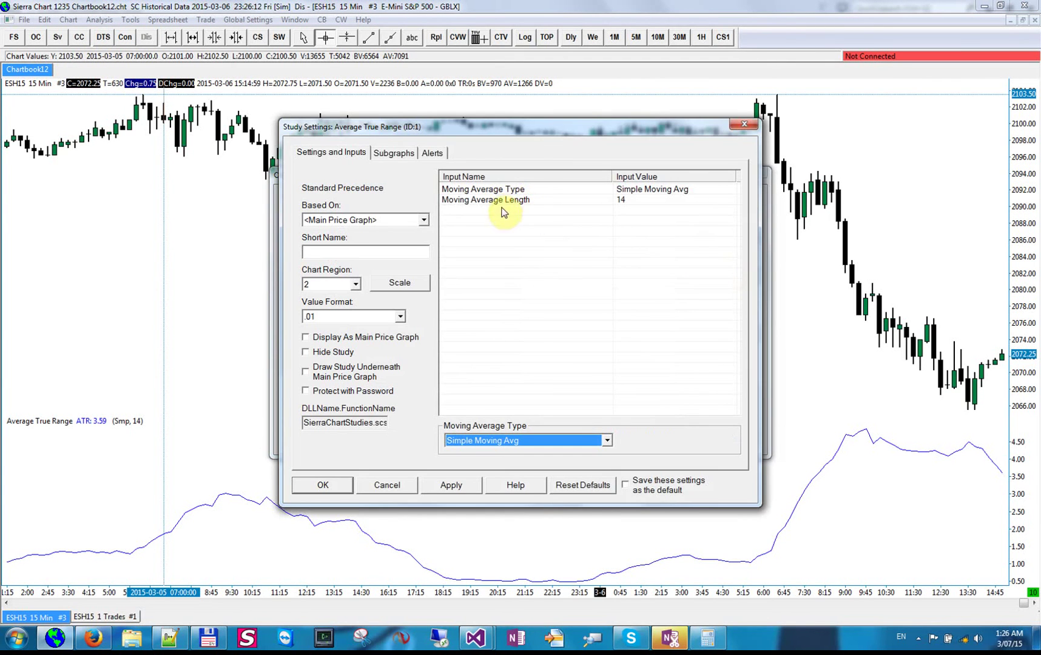
{"action": "left_click", "coordinate": [396, 489]}
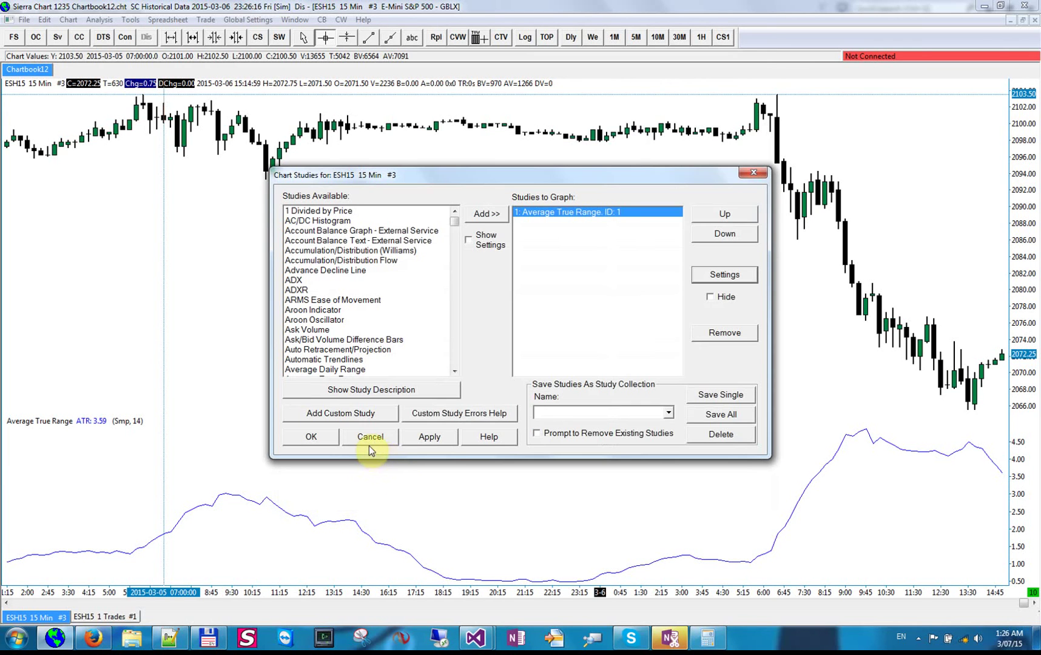
{"action": "left_click", "coordinate": [365, 440]}
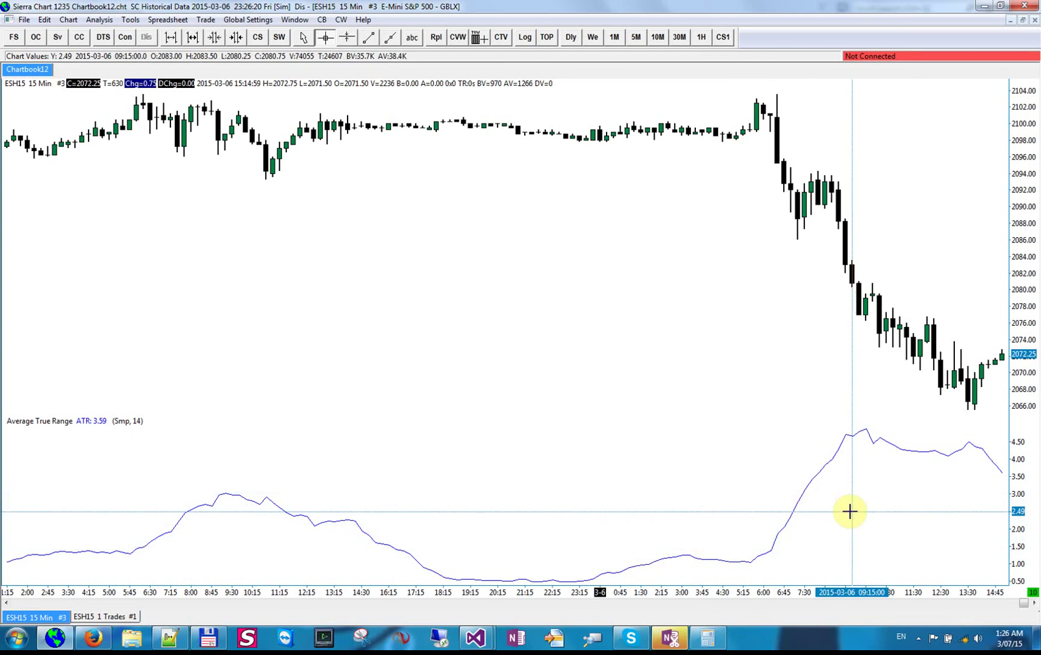
Add the ATR Range Chart custom study to the 1-trade chart and open its settings
{"action": "left_click", "coordinate": [134, 617]}
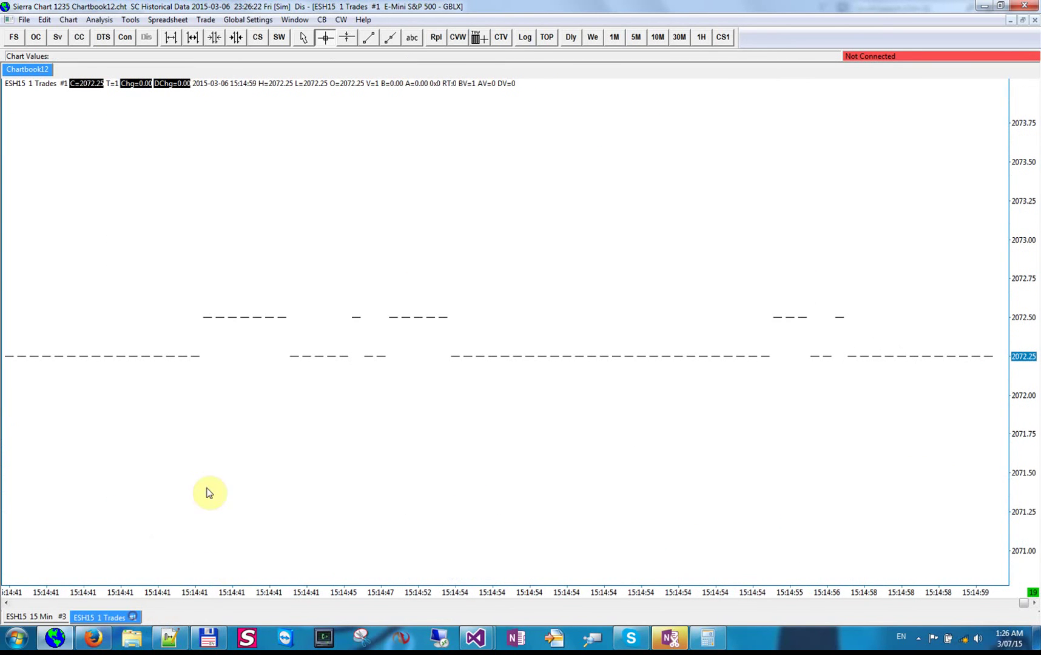
{"action": "left_click", "coordinate": [100, 20]}
{"action": "left_click", "coordinate": [100, 34]}
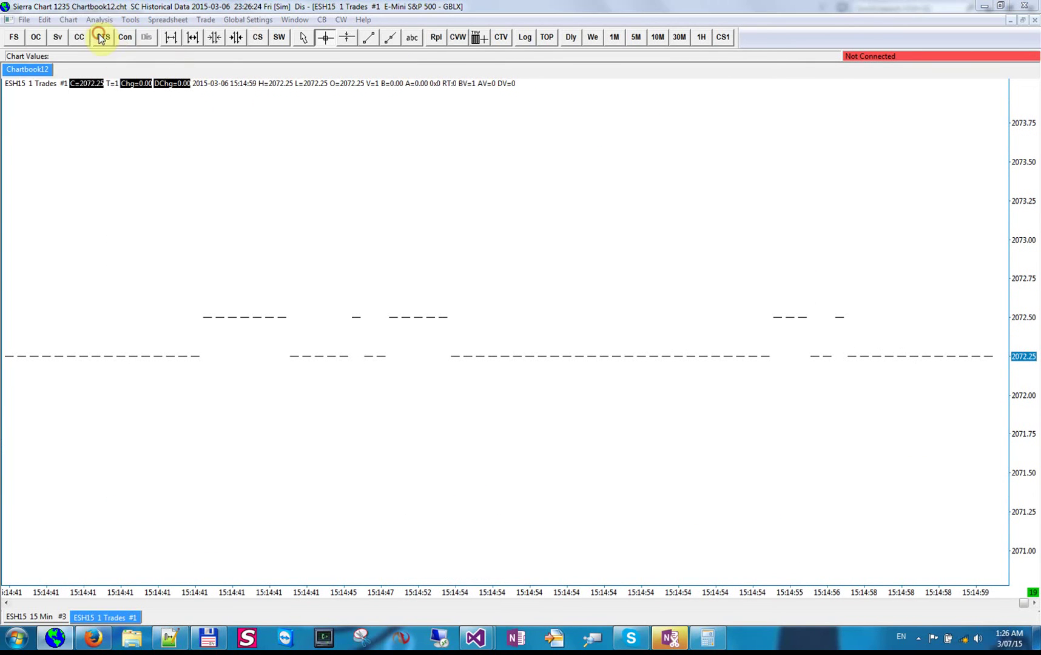
{"action": "left_click", "coordinate": [395, 413]}
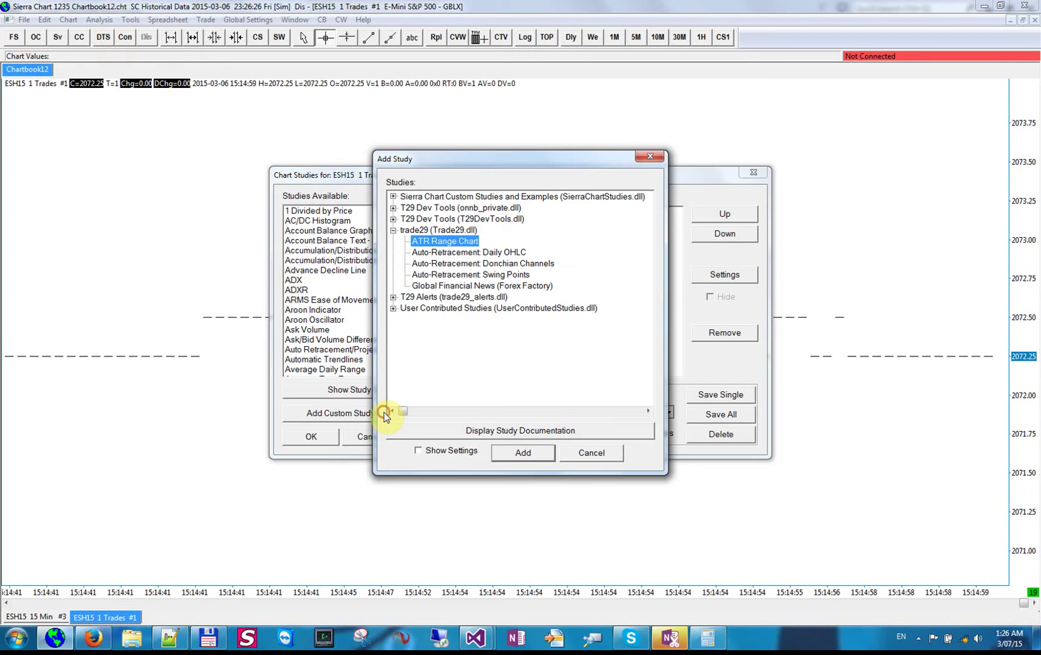
{"action": "left_click", "coordinate": [520, 453]}
{"action": "left_click", "coordinate": [725, 274]}
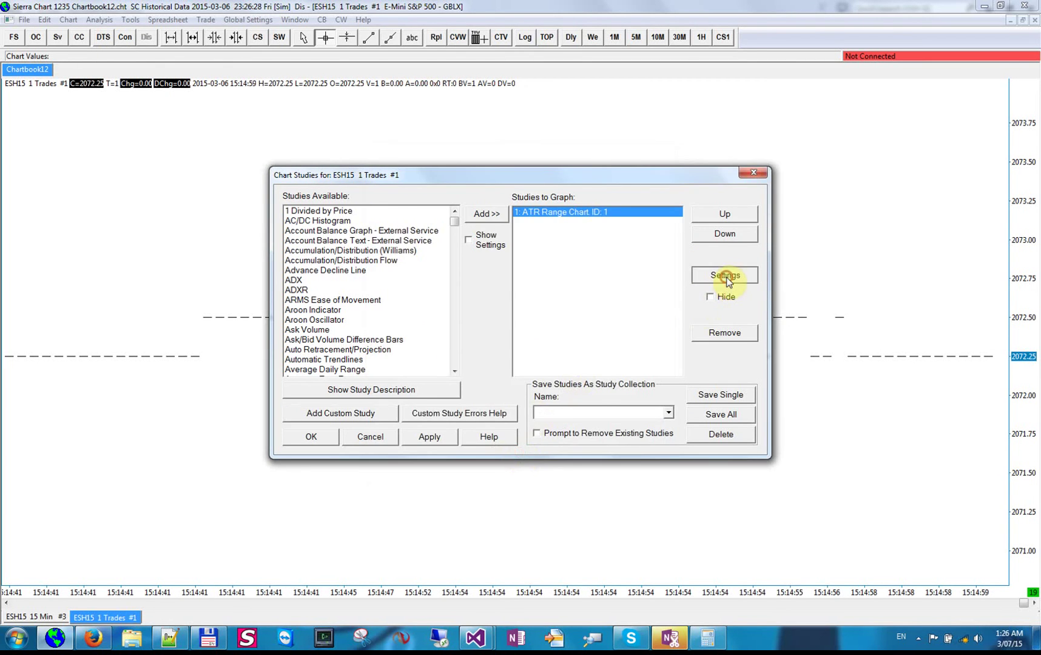
Set ATR Reference to ESH15 15 Min #3 / Average True Range (ID:1), keeping multiplier 1
{"action": "left_click", "coordinate": [504, 190]}
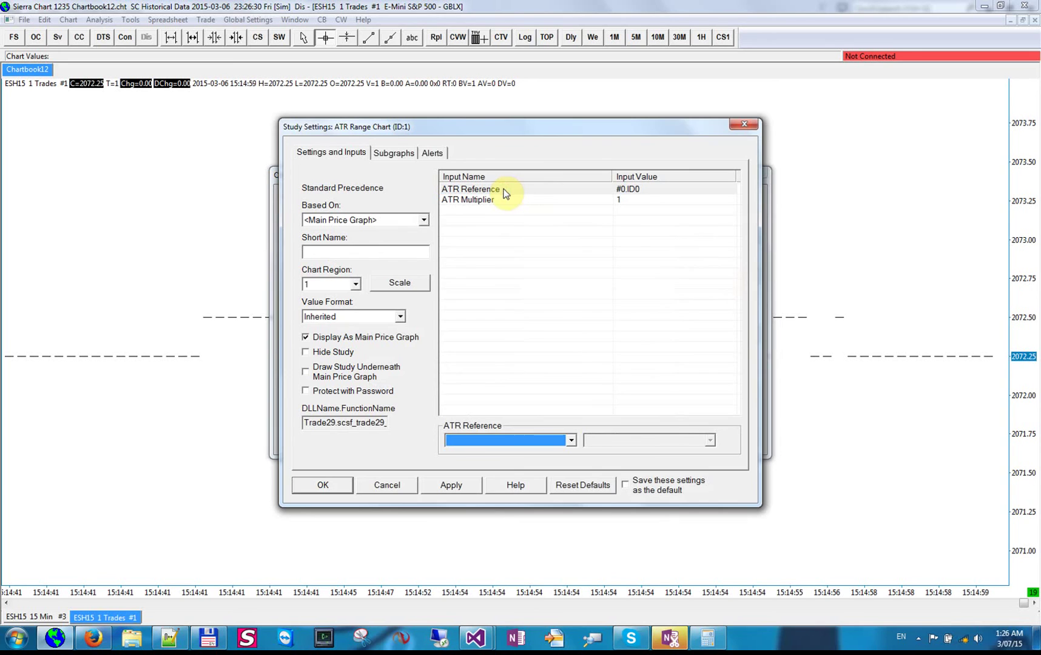
{"action": "left_click", "coordinate": [521, 441]}
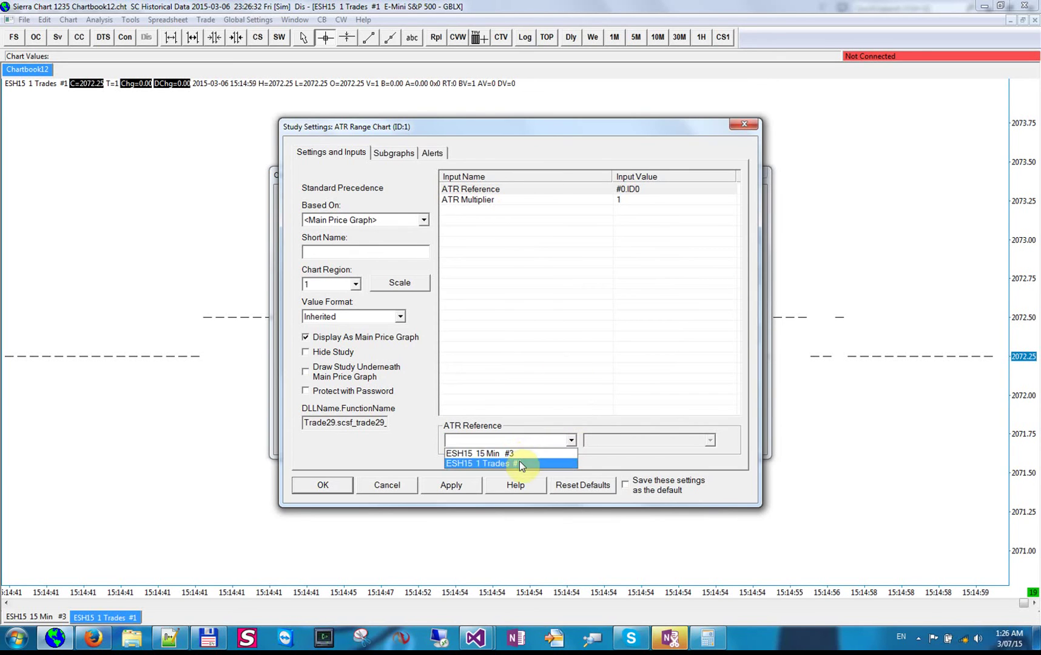
{"action": "left_click", "coordinate": [489, 455]}
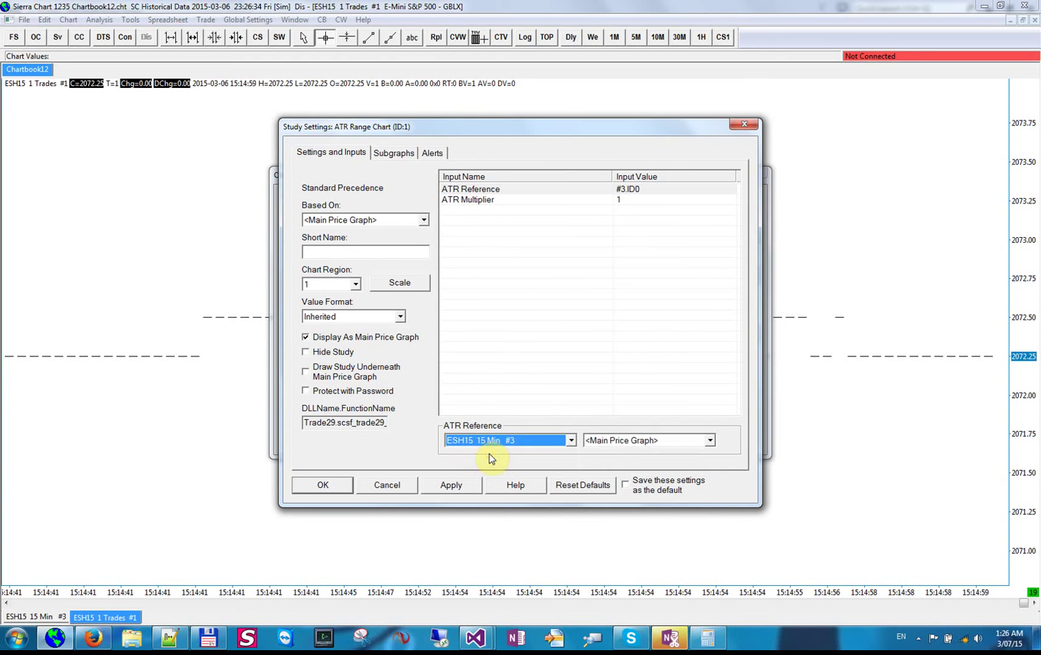
{"action": "left_click", "coordinate": [618, 441]}
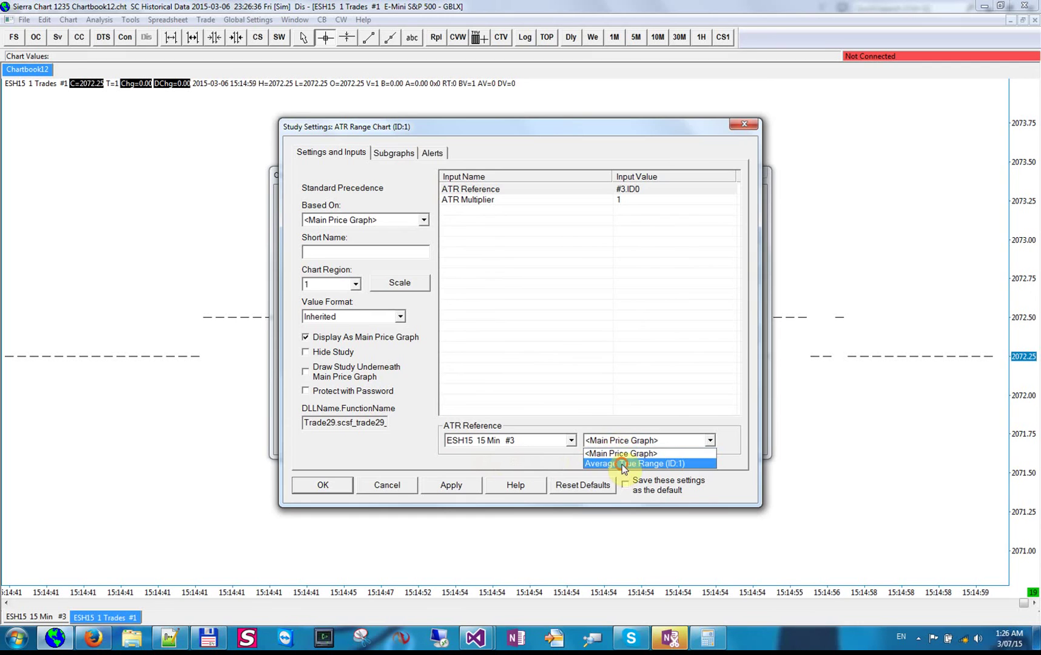
{"action": "left_click", "coordinate": [622, 465]}
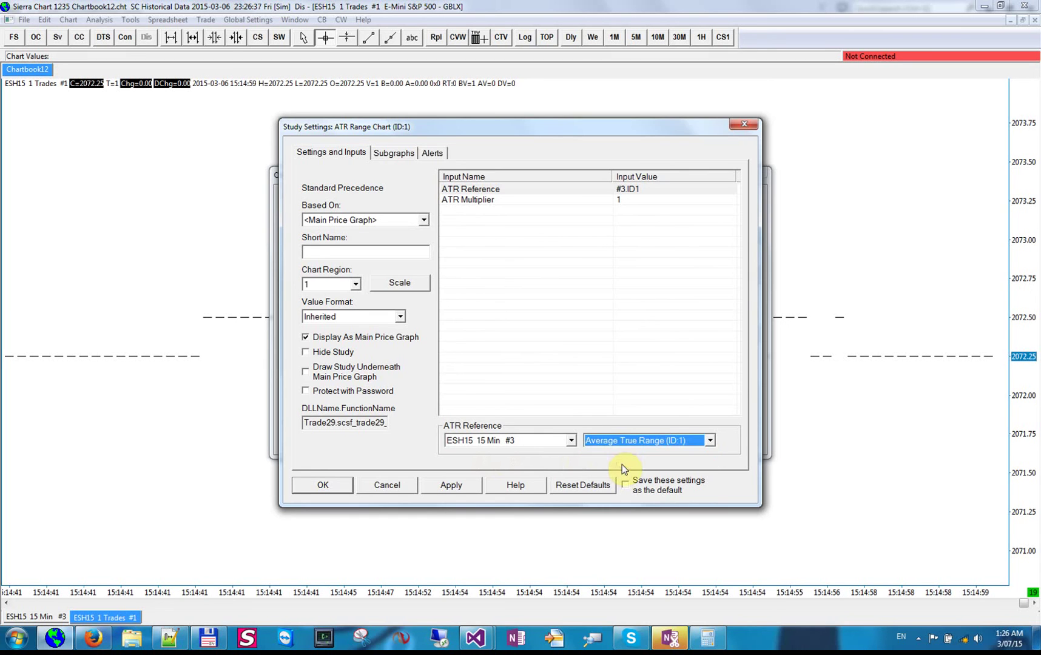
{"action": "left_click", "coordinate": [464, 199]}
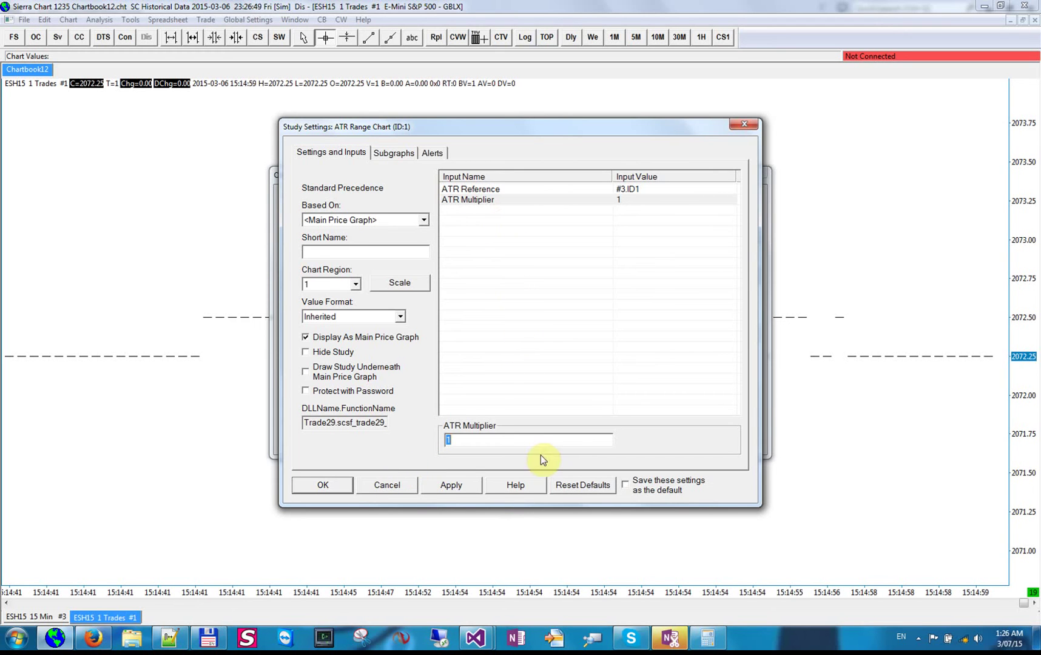
{"action": "left_click", "coordinate": [335, 486]}
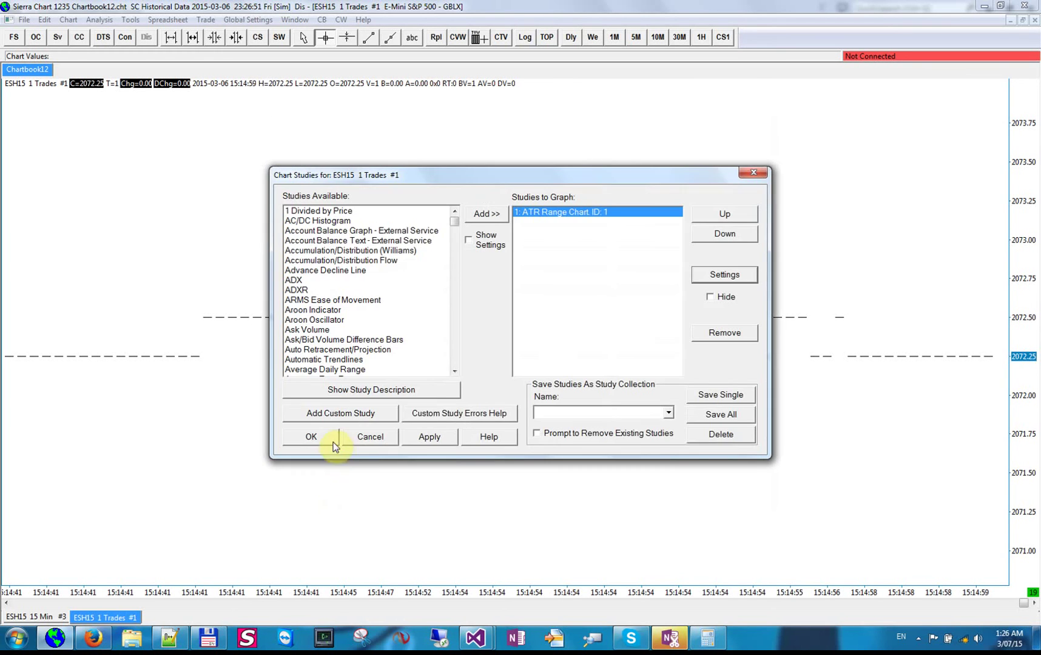
Confirm Chart Studies so the 1-trade chart redraws as ATR Range Chart bars closing at 2072.25
{"action": "left_click", "coordinate": [323, 436]}
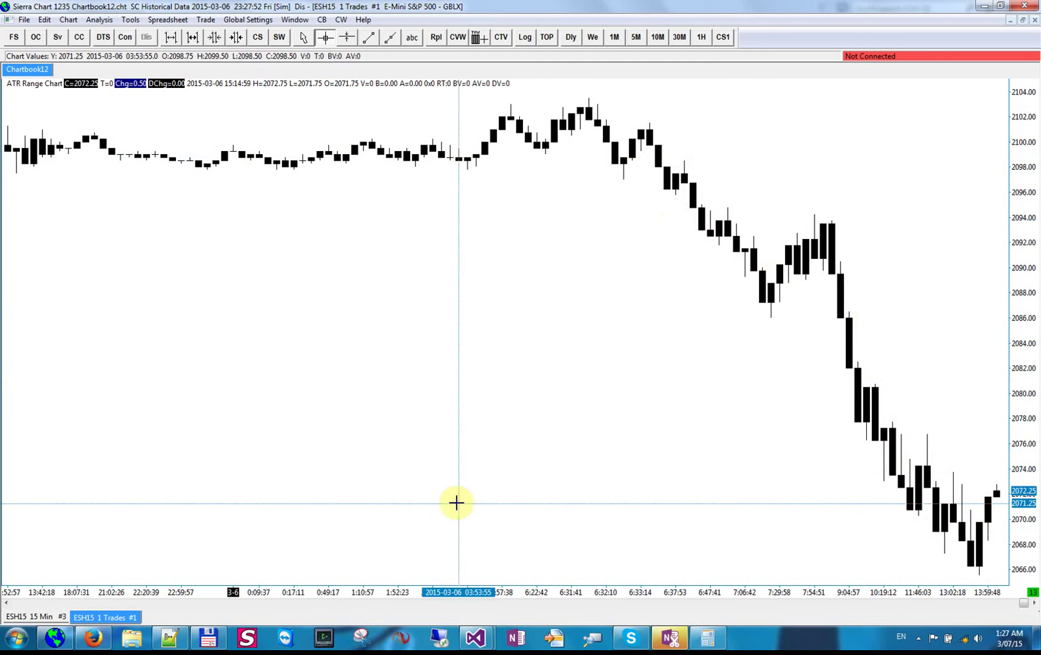
{"action": "left_click", "coordinate": [57, 619]}
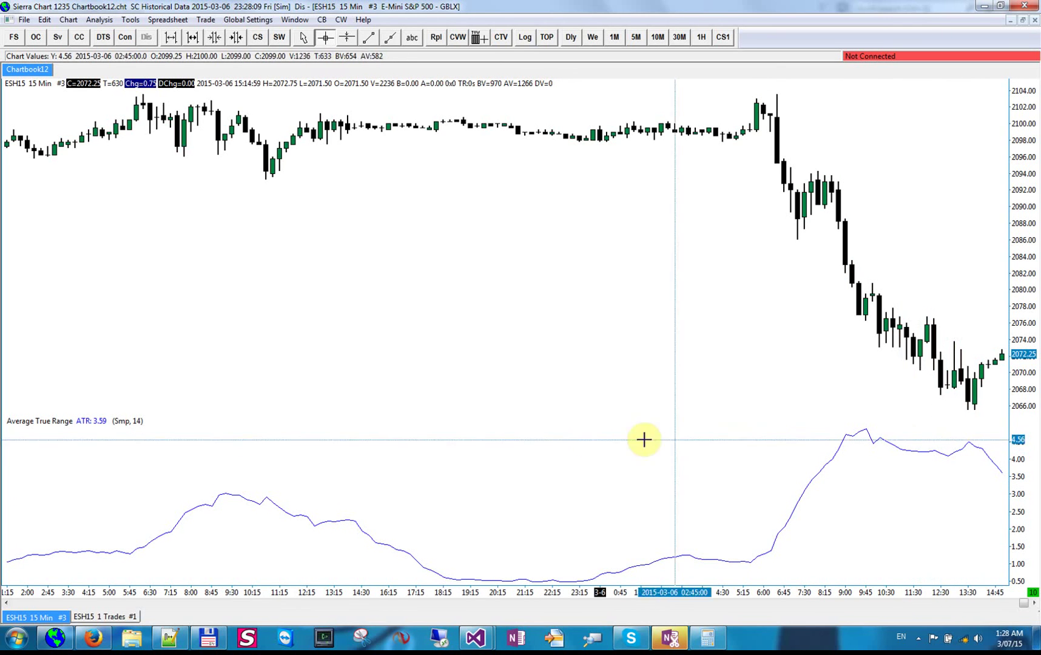
{"action": "left_click", "coordinate": [129, 618]}
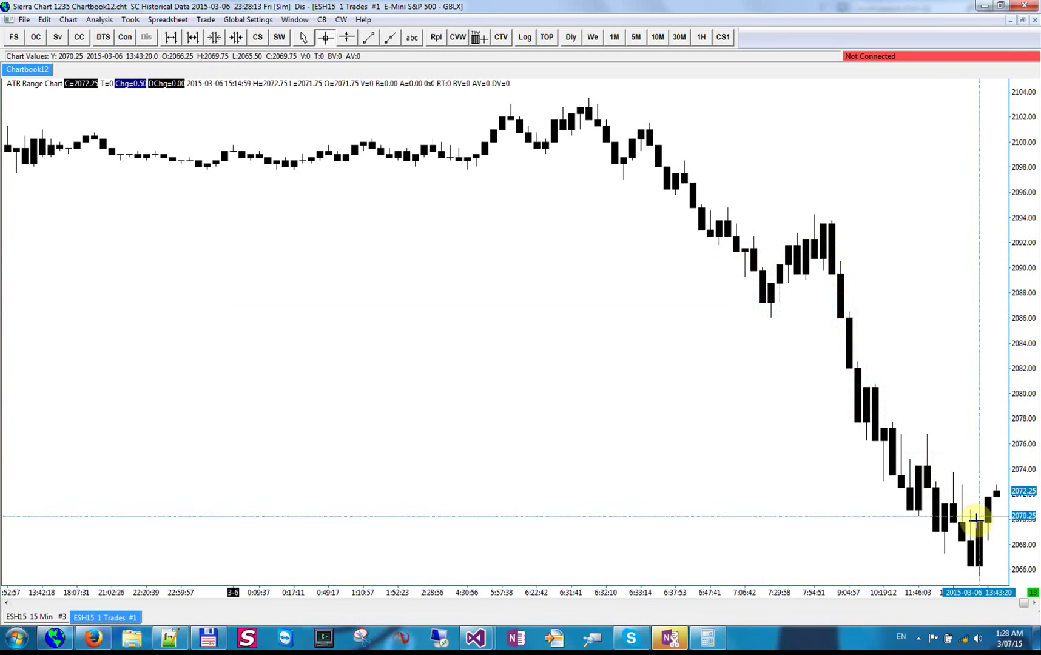
{"action": "left_click", "coordinate": [37, 618]}
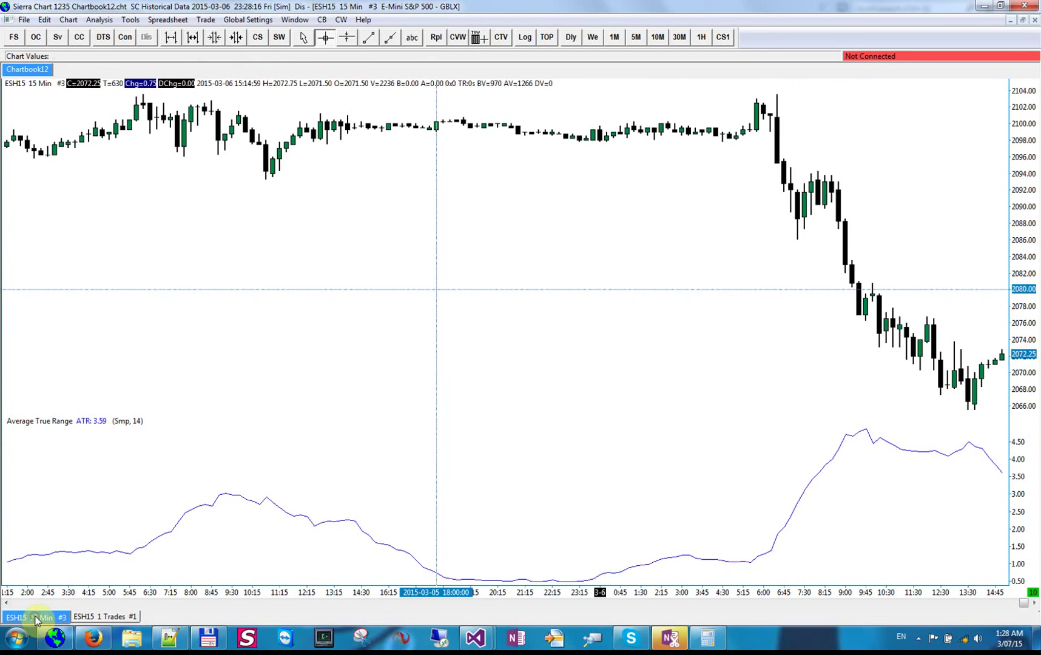
{"action": "left_click", "coordinate": [104, 617]}
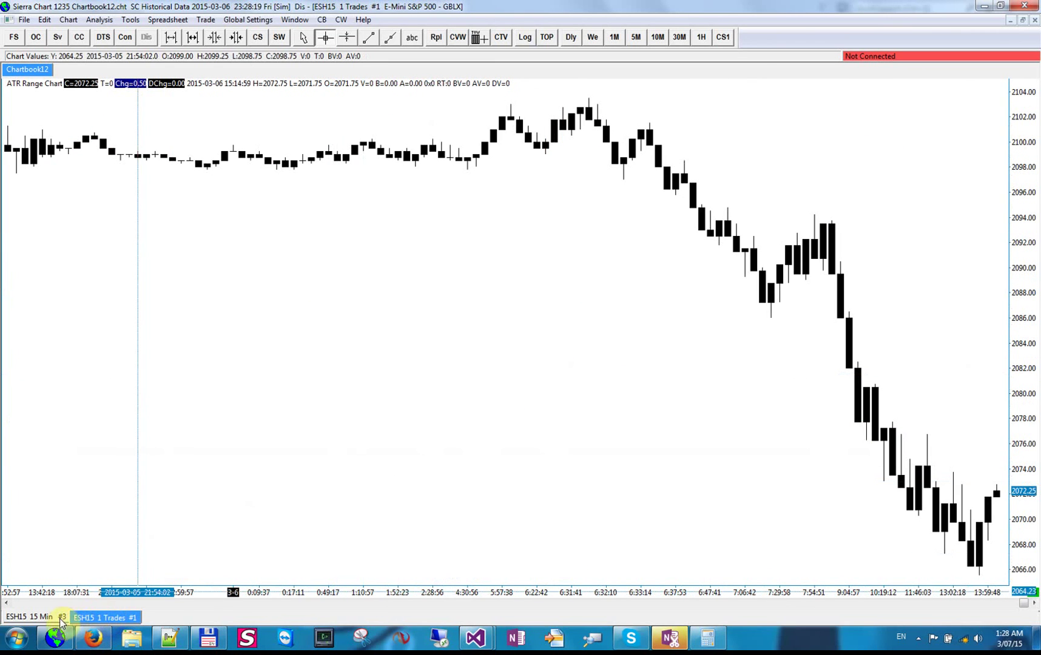